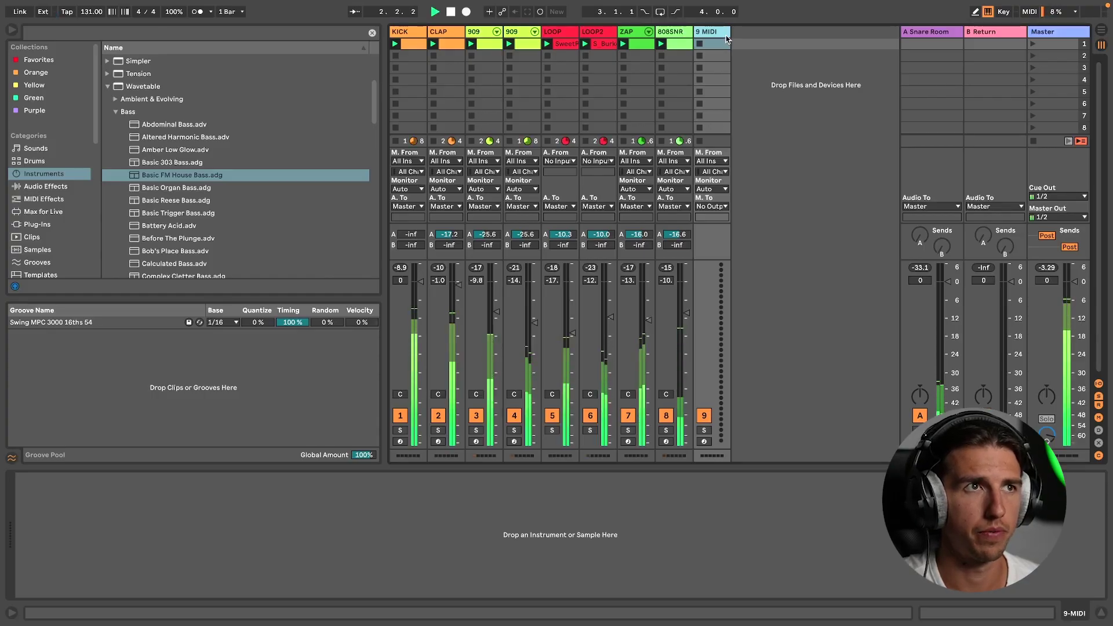
- Stop playback and load the Basic FM House Bass preset from Wavetable's Bass folder onto the empty MIDI track 9
{"action": "key", "text": "space"}
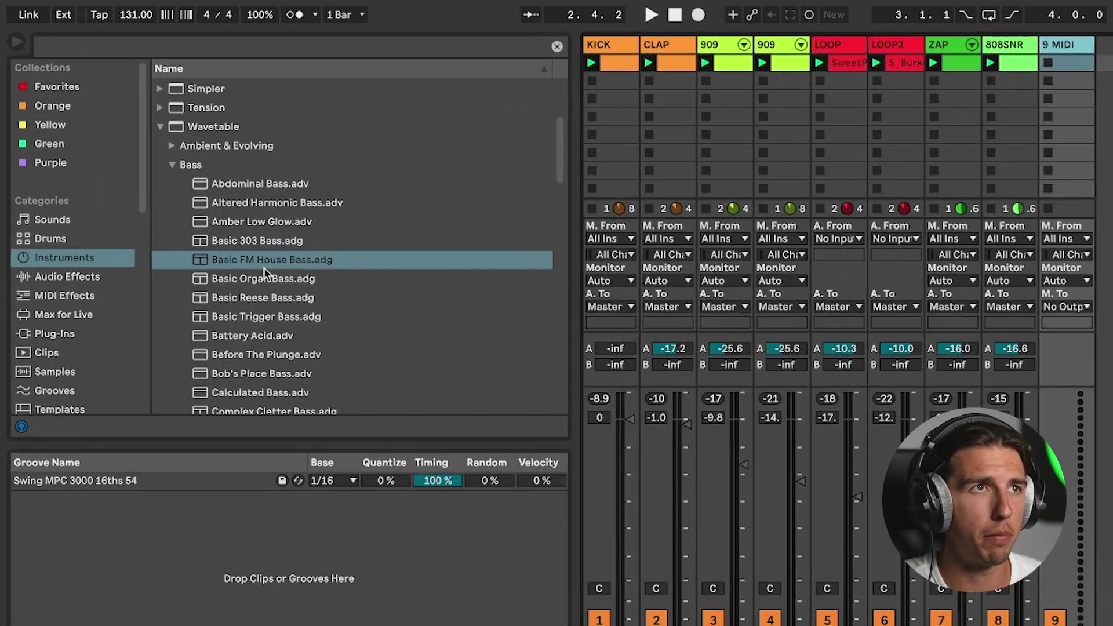
{"action": "left_click", "coordinate": [269, 265]}
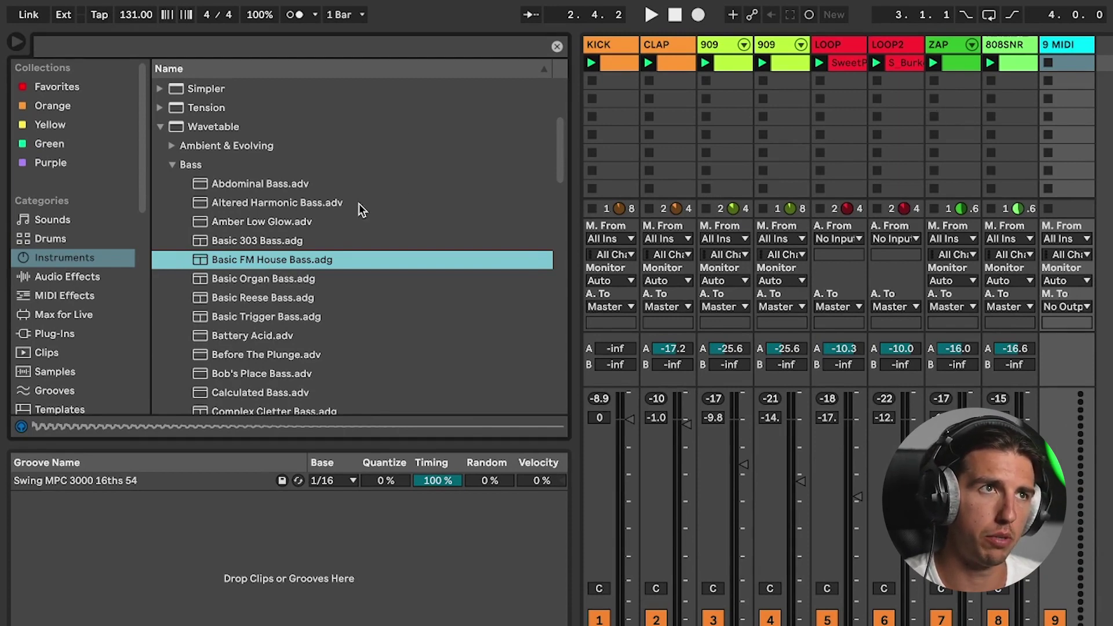
{"action": "left_click_drag", "start_coordinate": [220, 264], "coordinate": [1015, 72]}
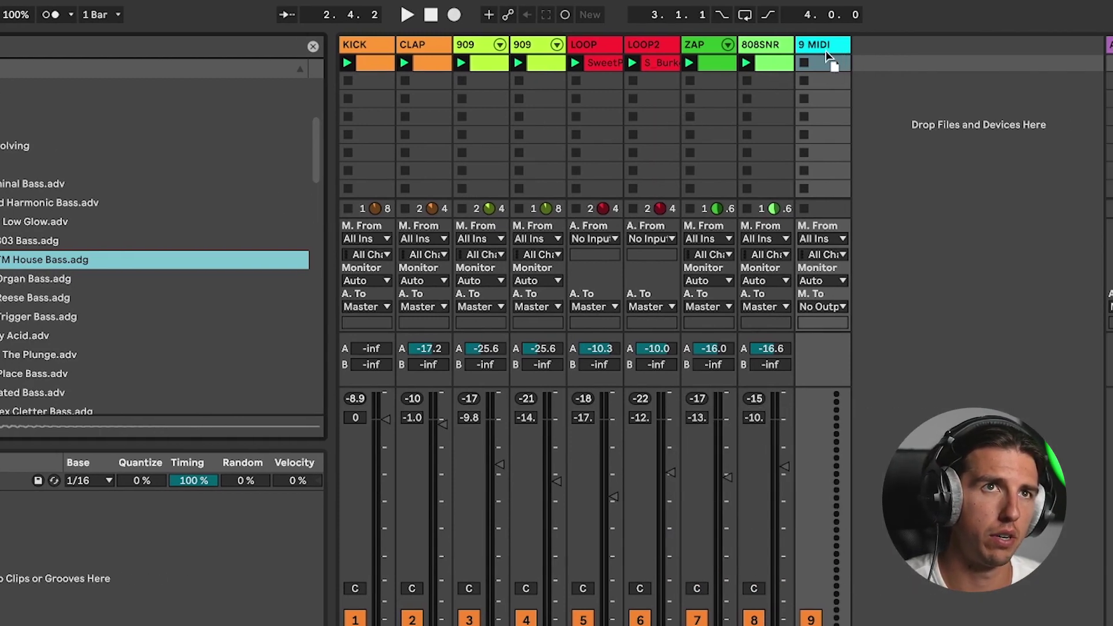
{"action": "left_click_drag", "start_coordinate": [823, 48], "coordinate": [822, 48]}
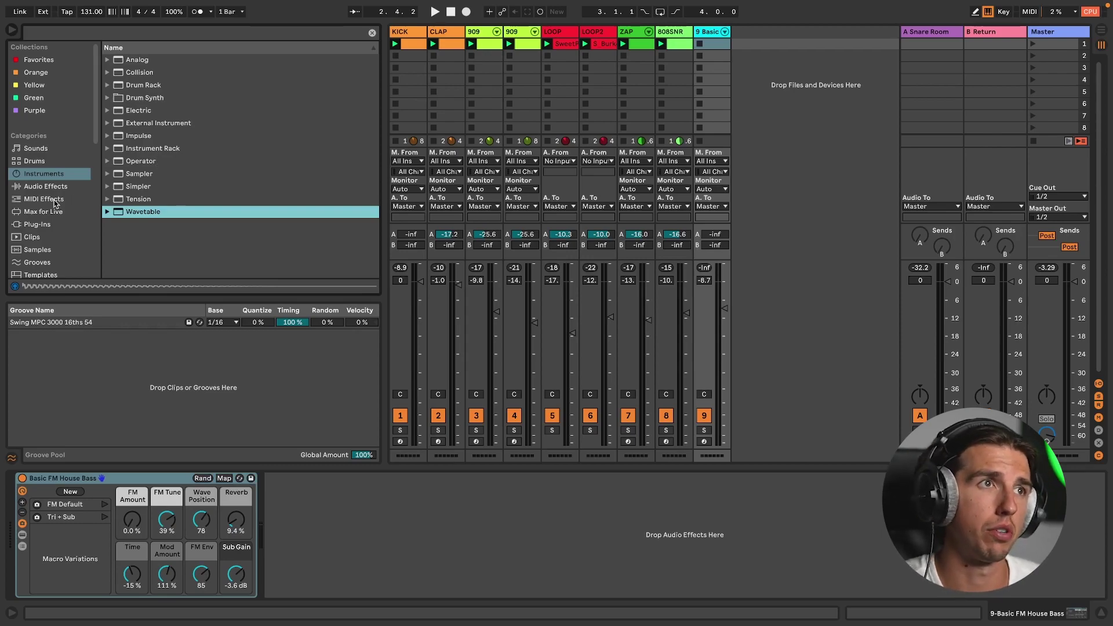
- Add the Scale MIDI effect's Minor preset in front of the Basic FM House Bass on track 9
{"action": "left_click", "coordinate": [53, 200]}
{"action": "scroll", "coordinate": [278, 242], "scroll_direction": "up", "scroll_amount": 2}
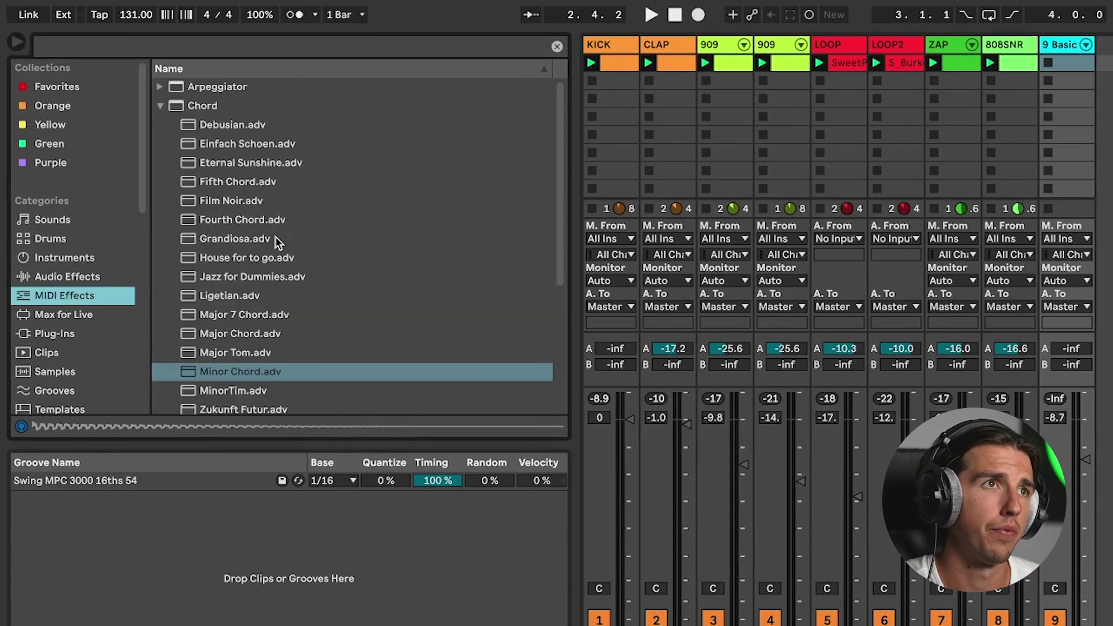
{"action": "left_click", "coordinate": [160, 106]}
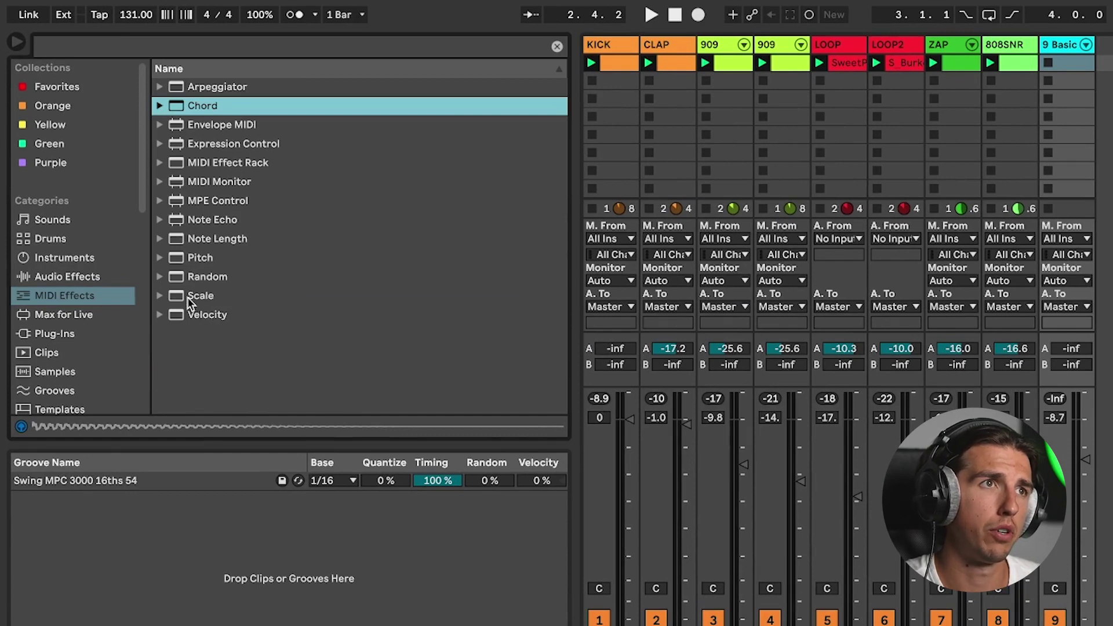
{"action": "left_click", "coordinate": [160, 297]}
{"action": "scroll", "coordinate": [235, 309], "scroll_direction": "down", "scroll_amount": 6}
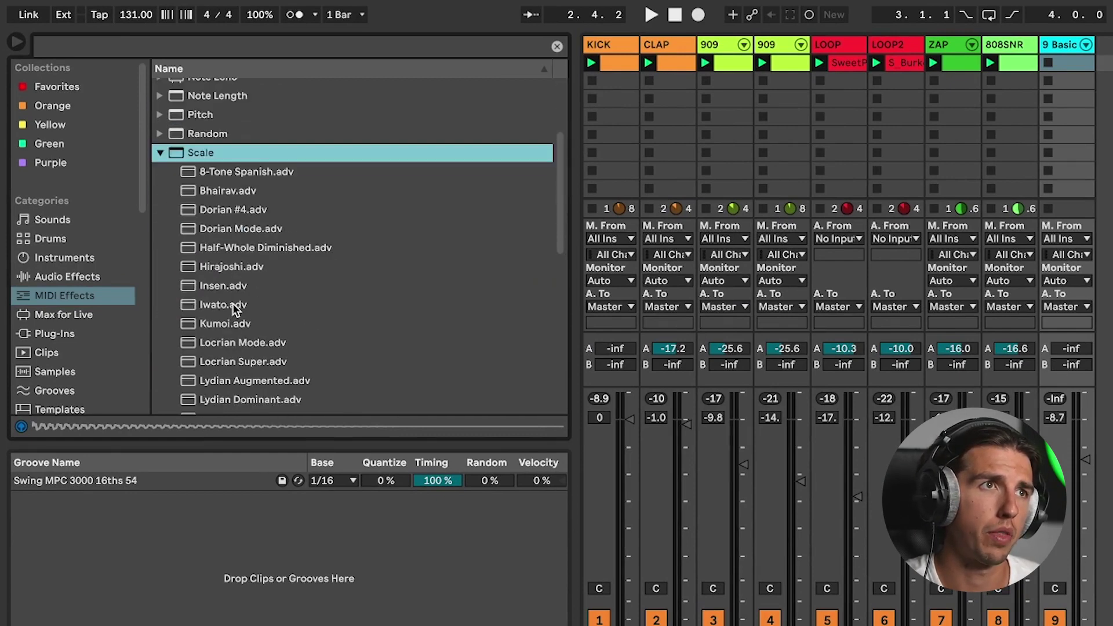
{"action": "scroll", "coordinate": [234, 309], "scroll_direction": "down", "scroll_amount": 3}
{"action": "scroll", "coordinate": [222, 280], "scroll_direction": "down", "scroll_amount": 5}
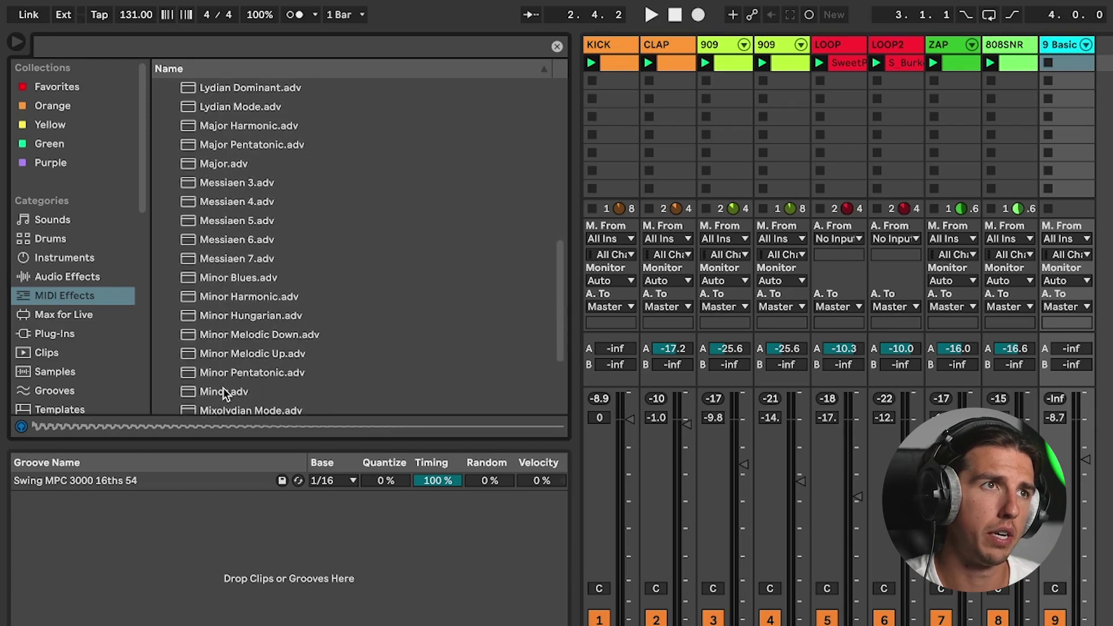
{"action": "left_click", "coordinate": [223, 390]}
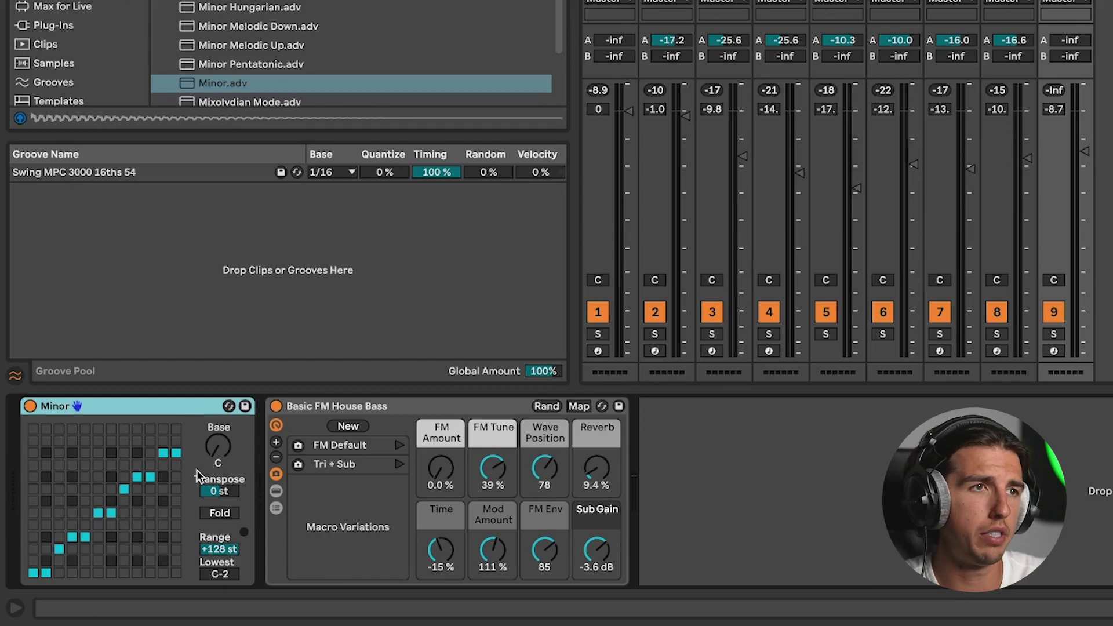
{"action": "left_click", "coordinate": [214, 457]}
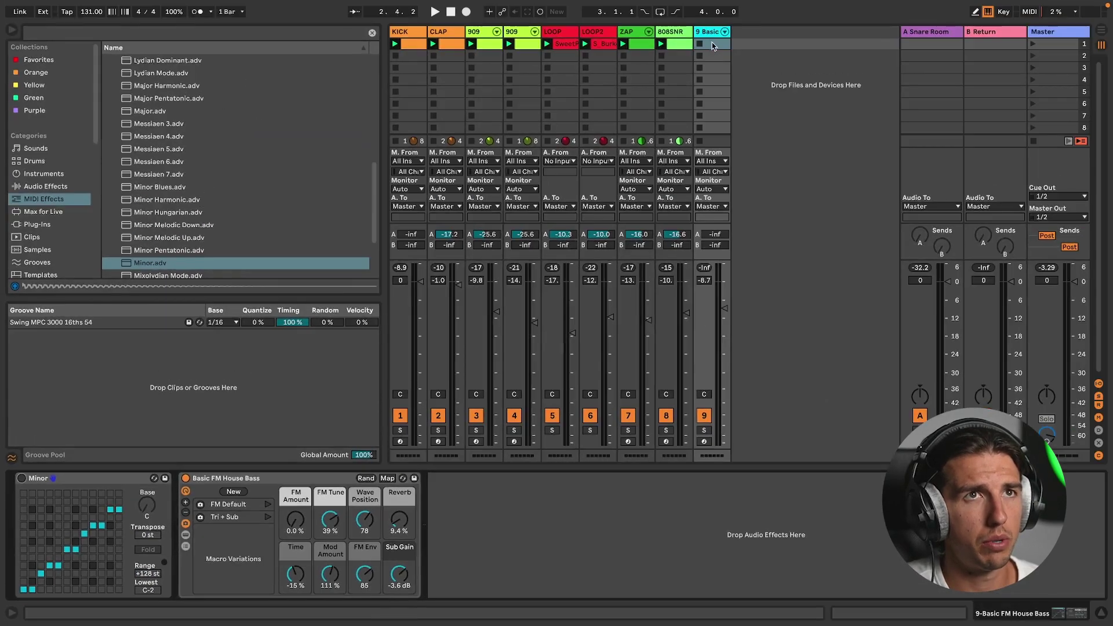
- Create a MIDI clip with a C3 note at 1.1.1 in the bass track's first slot and launch it
{"action": "double_click", "coordinate": [712, 44]}
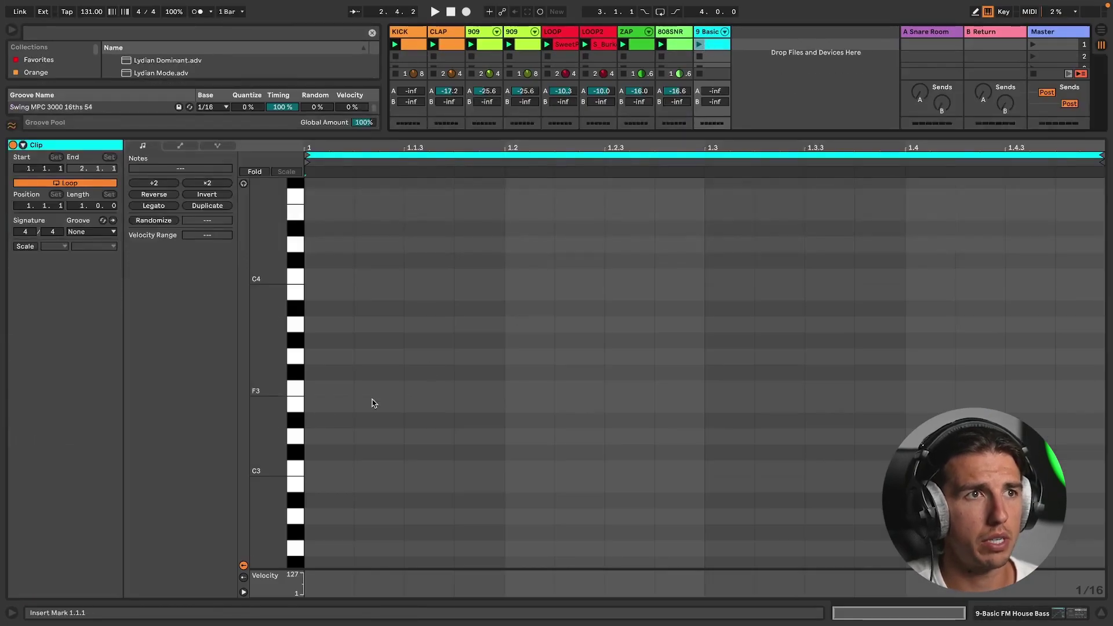
{"action": "double_click", "coordinate": [340, 469]}
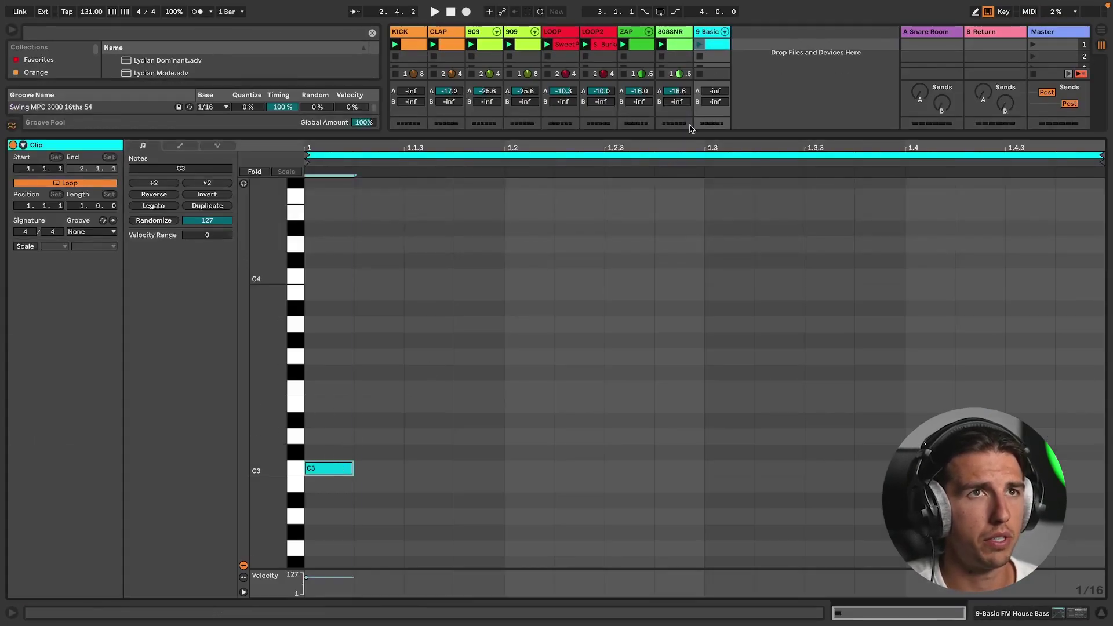
{"action": "left_click", "coordinate": [701, 44]}
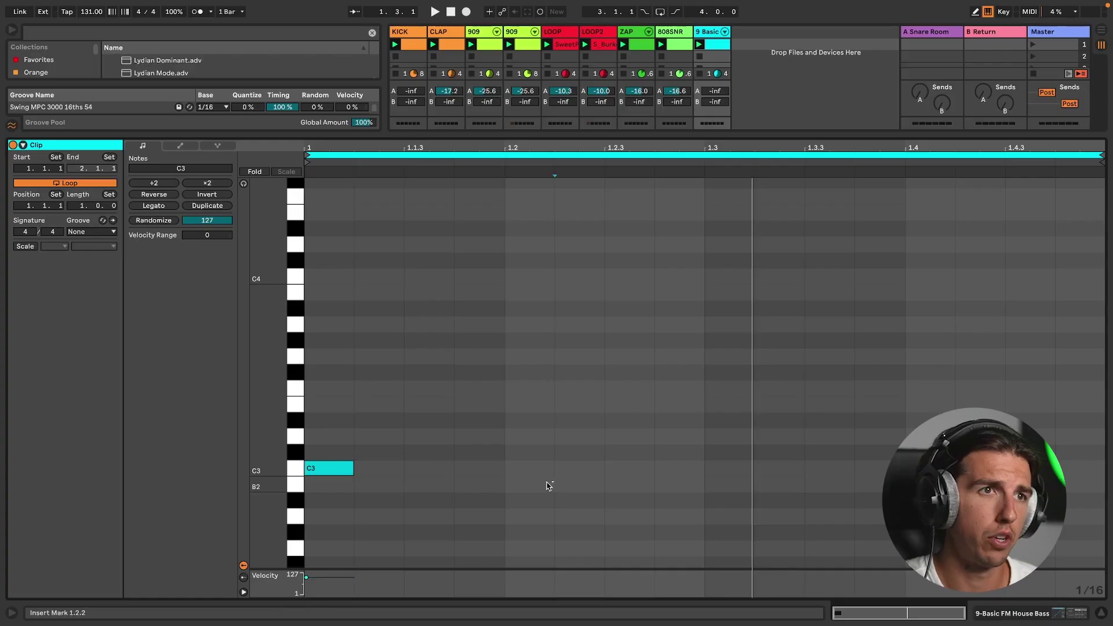
- Transpose the clip's C3 note down to G0
{"action": "left_click_drag", "start_coordinate": [551, 490], "coordinate": [204, 417]}
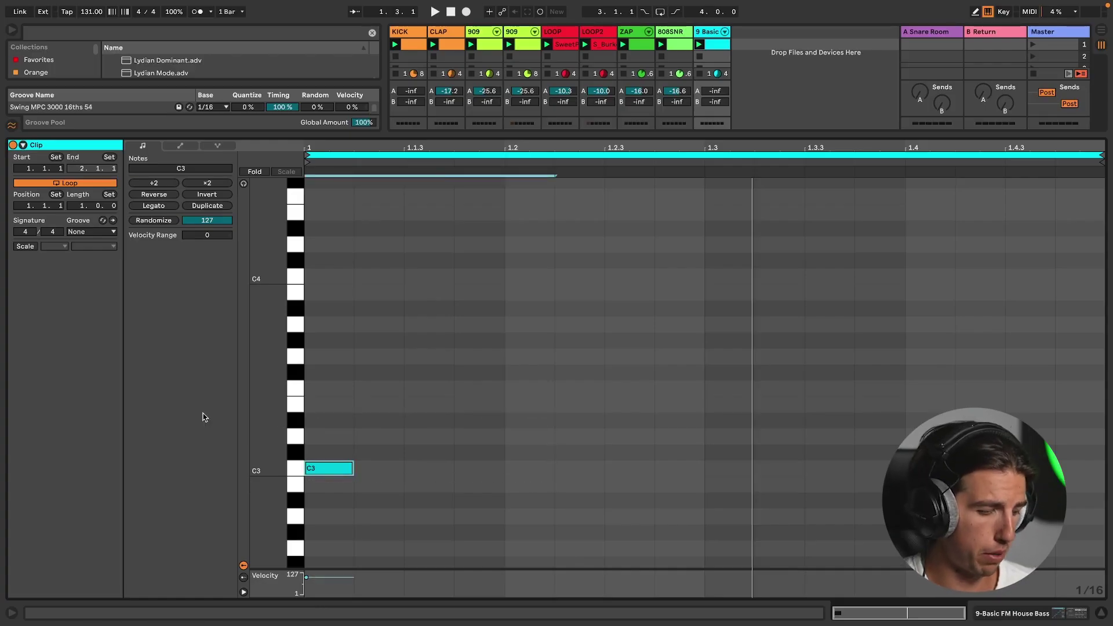
{"action": "key", "text": "shift+Down"}
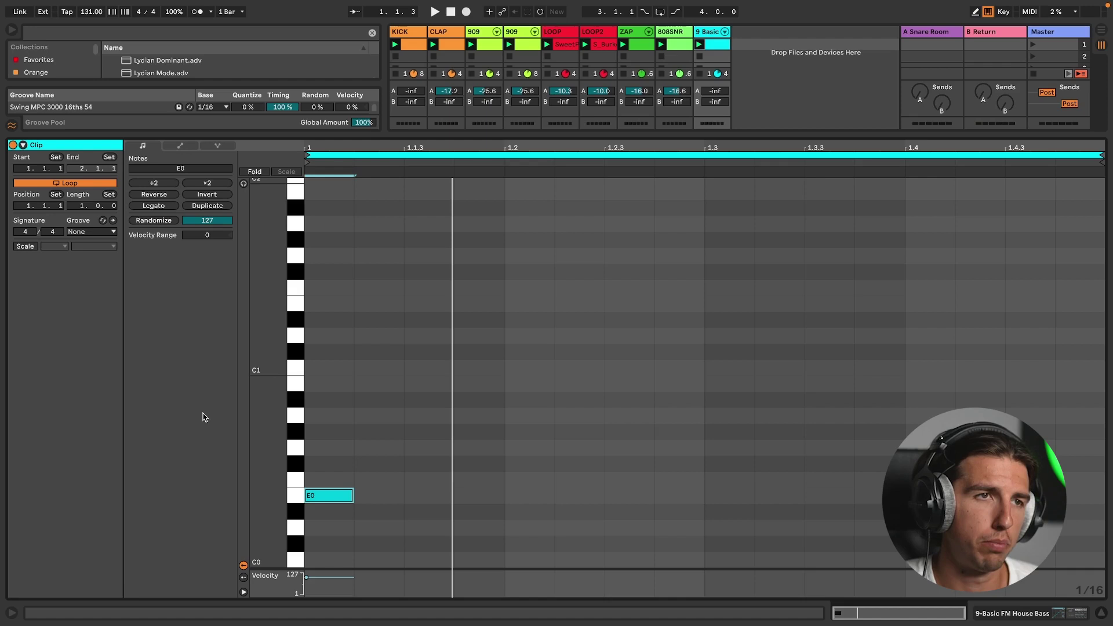
{"action": "key", "text": "Up"}
{"action": "key", "text": "Up"}
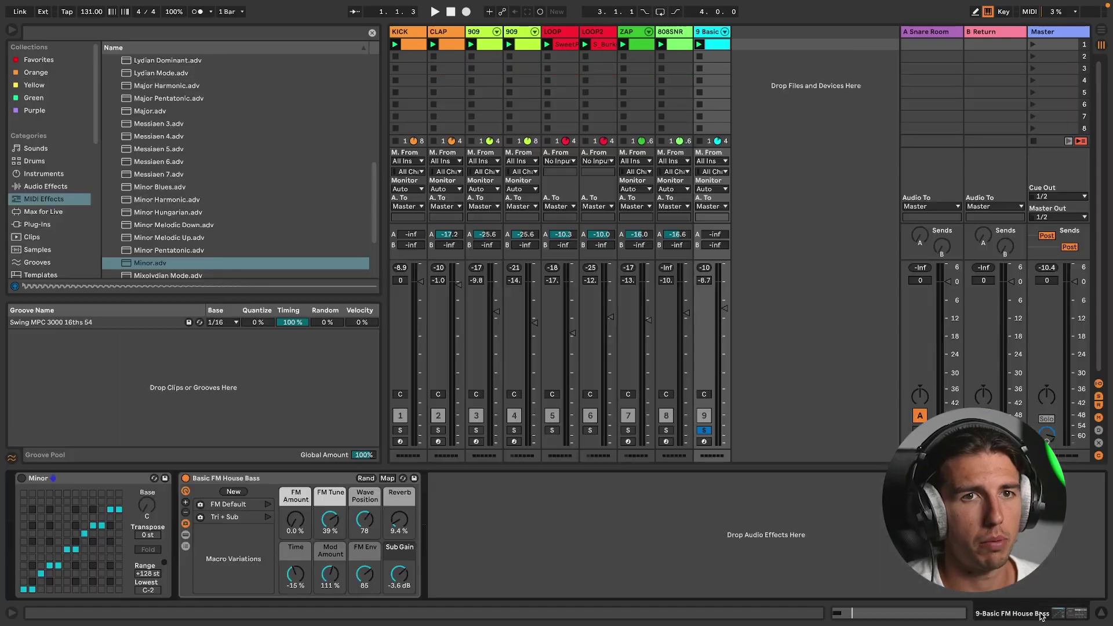
- Set the base of the Minor scale device to G and activate the device
{"action": "left_click_drag", "start_coordinate": [163, 514], "coordinate": [162, 490]}
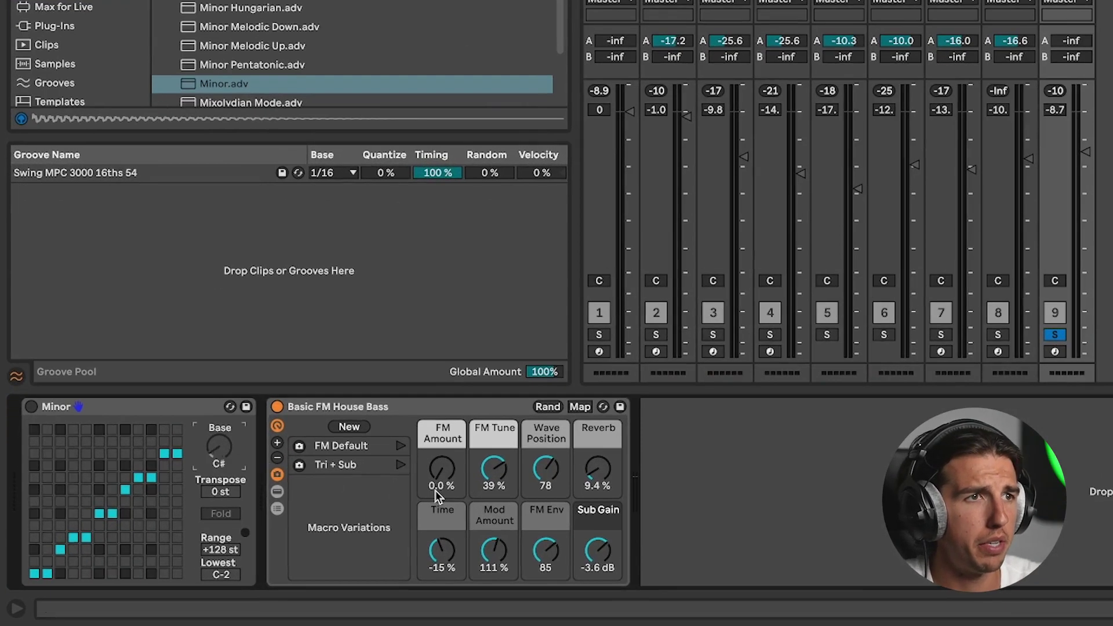
{"action": "key", "text": "Up"}
{"action": "key", "text": "Up"}
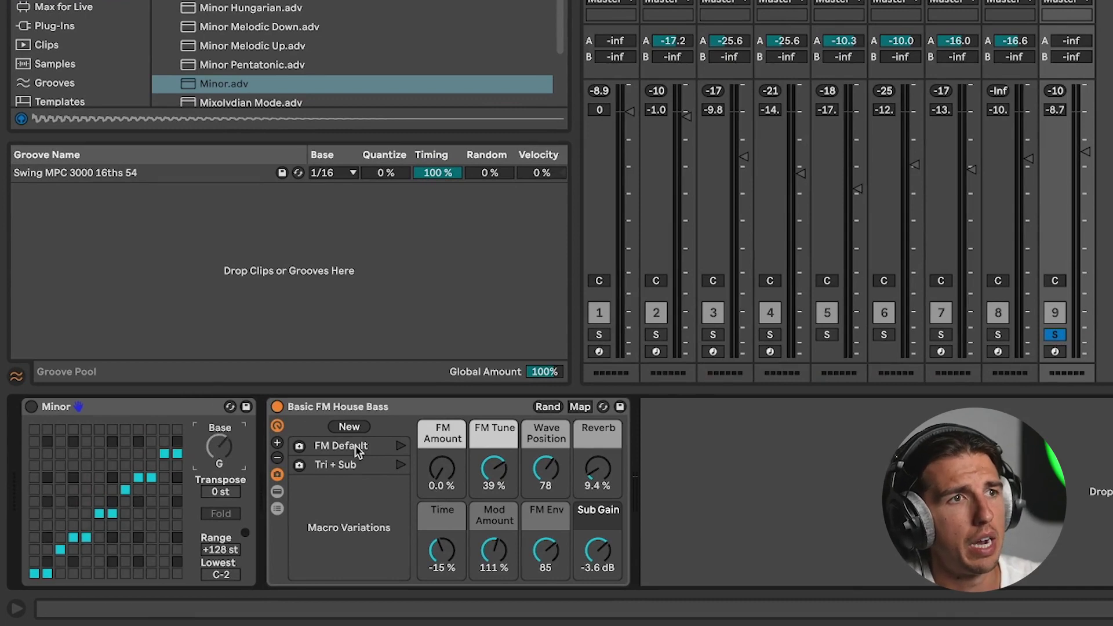
{"action": "left_click", "coordinate": [28, 404]}
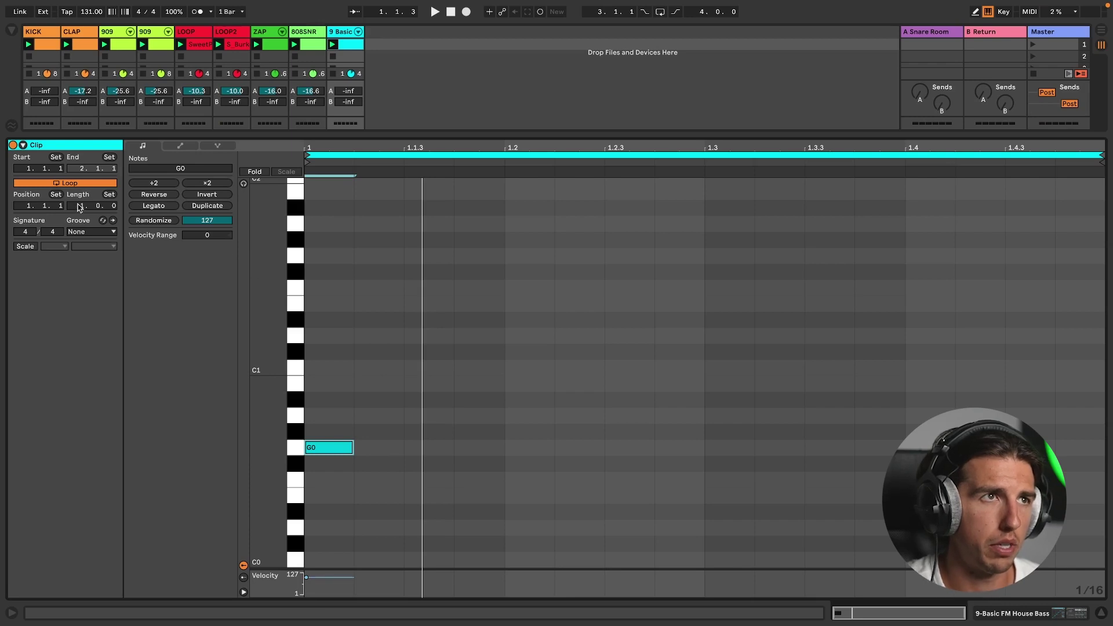
- Set the bass clip's loop length to 2 bars and extend the first G0 note to three sixteenths
{"action": "scroll", "coordinate": [79, 207], "scroll_direction": "up", "scroll_amount": 1}
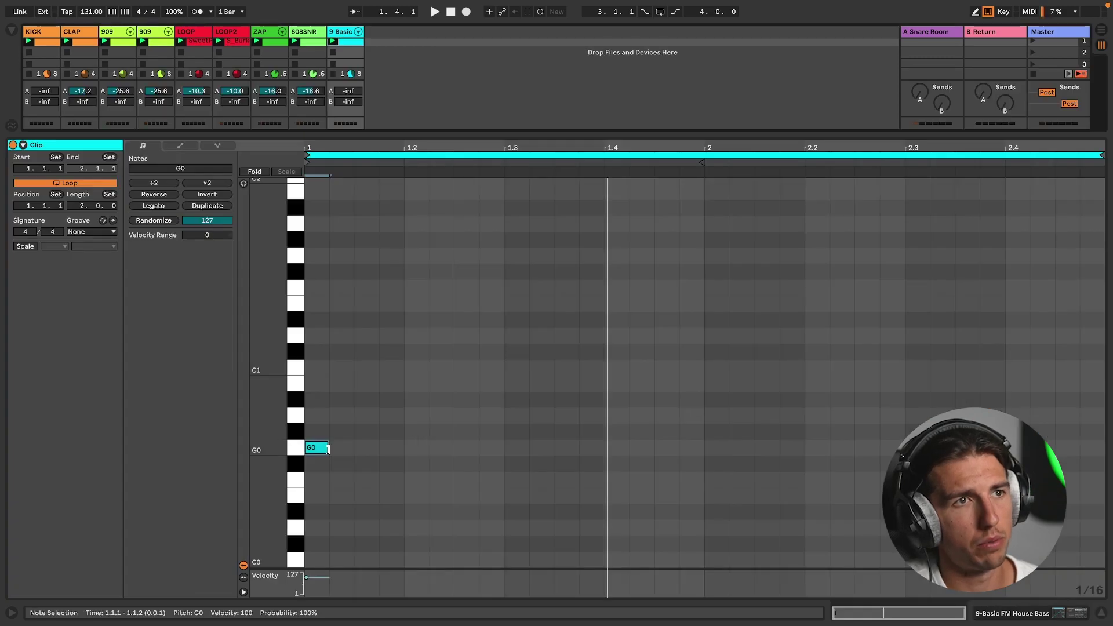
{"action": "left_click_drag", "start_coordinate": [328, 449], "coordinate": [352, 449]}
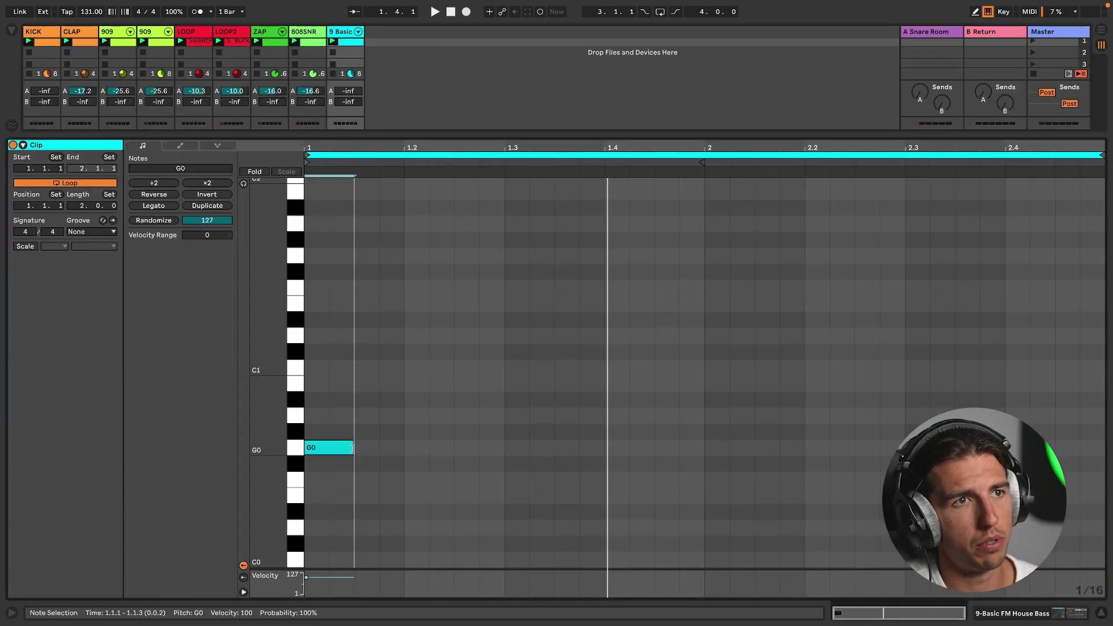
- Add a G0 note at 1.2.3 and one-sixteenth D#0 notes at 1.3.3, 1.4.2, 2.1.1 and 2.1.4
{"action": "double_click", "coordinate": [458, 448]}
{"action": "double_click", "coordinate": [572, 449]}
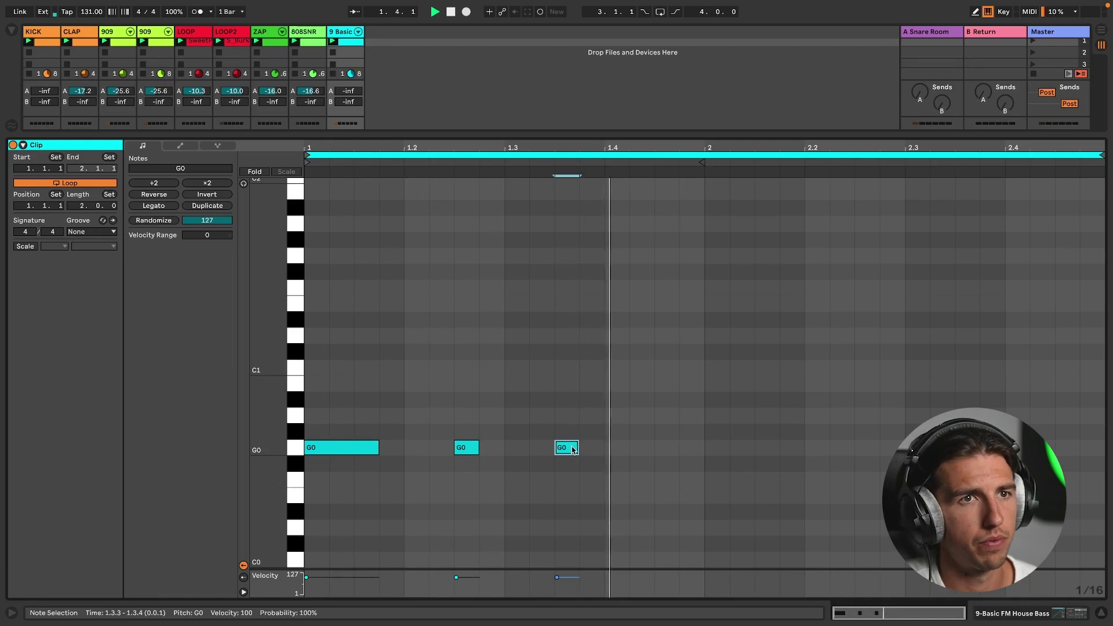
{"action": "left_click_drag", "start_coordinate": [573, 450], "coordinate": [564, 515]}
{"action": "double_click", "coordinate": [640, 512]}
{"action": "double_click", "coordinate": [693, 513]}
{"action": "left_click_drag", "start_coordinate": [698, 516], "coordinate": [723, 516]}
{"action": "double_click", "coordinate": [788, 514]}
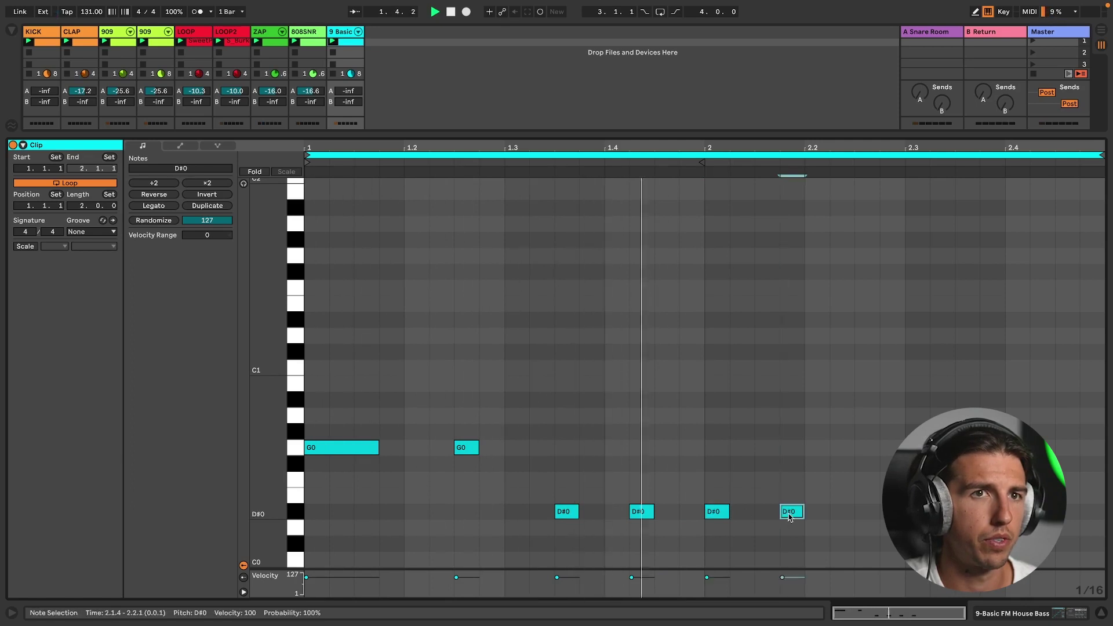
- Add A#0 notes at 2.2.1 and 2.2.4, and shift both forward by one sixteenth
{"action": "double_click", "coordinate": [817, 400]}
{"action": "double_click", "coordinate": [892, 400]}
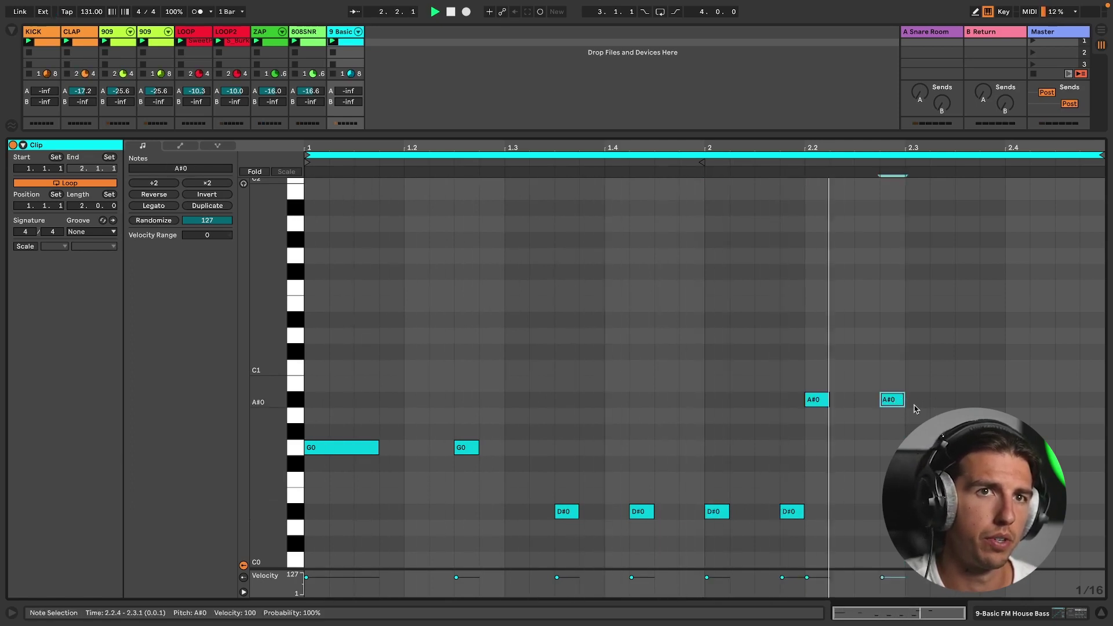
{"action": "left_click_drag", "start_coordinate": [917, 429], "coordinate": [798, 385]}
{"action": "key", "text": "Right"}
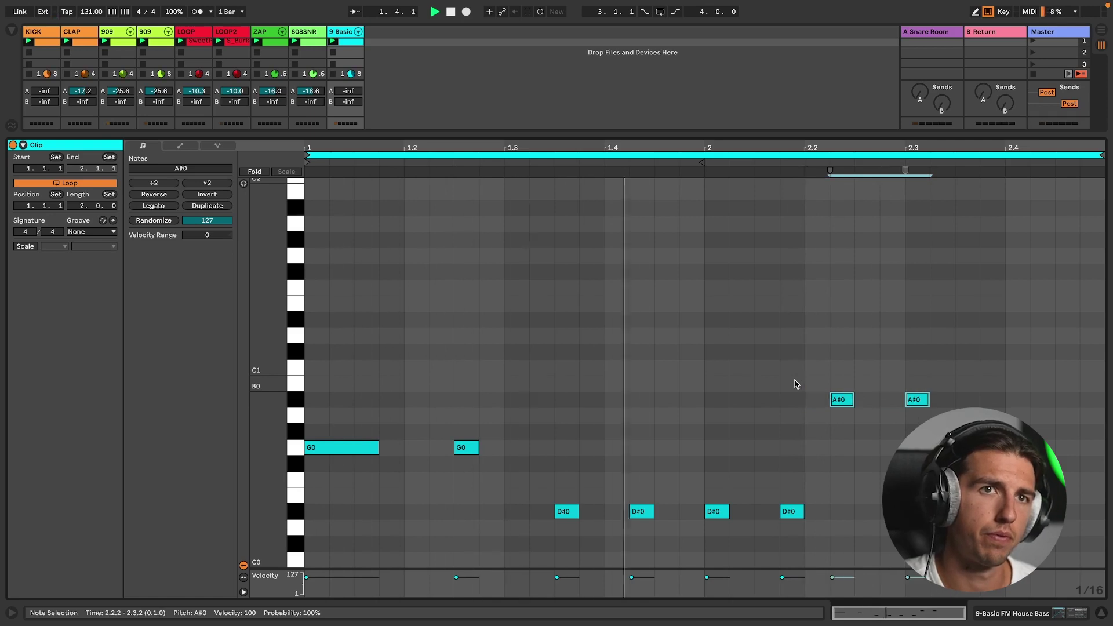
- Lower the two A#0 notes to D0 and shift them forward by another sixteenth, to 2.2.3 and 2.3.2
{"action": "key", "text": "Down"}
{"action": "key", "text": "Right"}
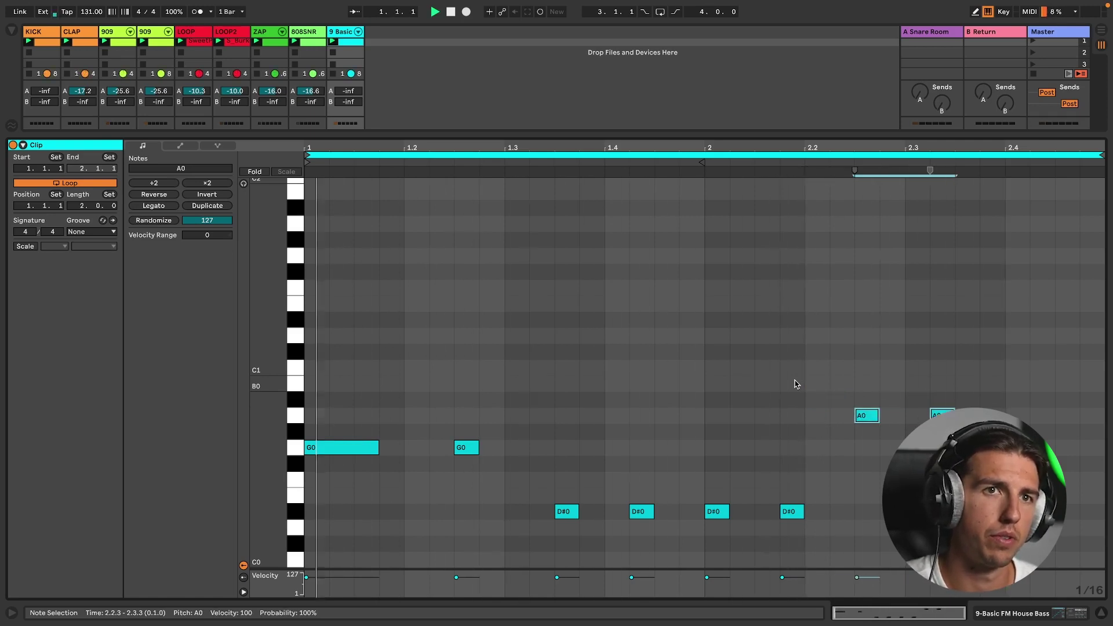
{"action": "key", "text": "Down"}
{"action": "key", "text": "Down"}
{"action": "key", "text": "Down"}
{"action": "key", "text": "Down"}
{"action": "key", "text": "Down"}
{"action": "key", "text": "Down"}
{"action": "key", "text": "Down"}
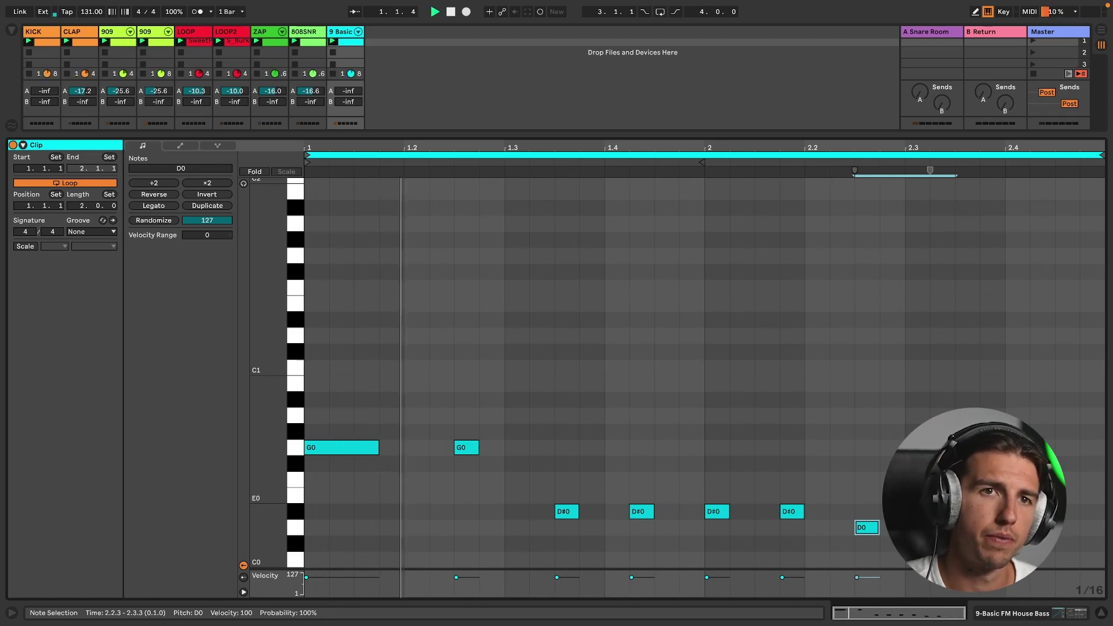
- Add a D0 note at 2.4.1 and extend it to the end of the loop at 3.1.1
{"action": "left_click", "coordinate": [1030, 493]}
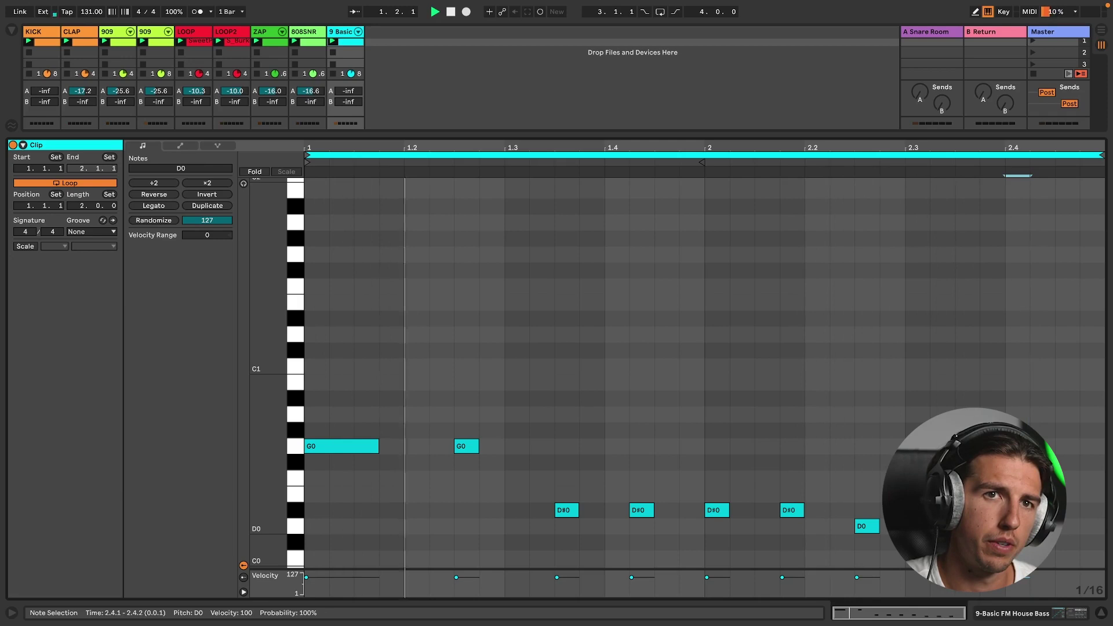
{"action": "left_click_drag", "start_coordinate": [1030, 526], "coordinate": [1092, 526]}
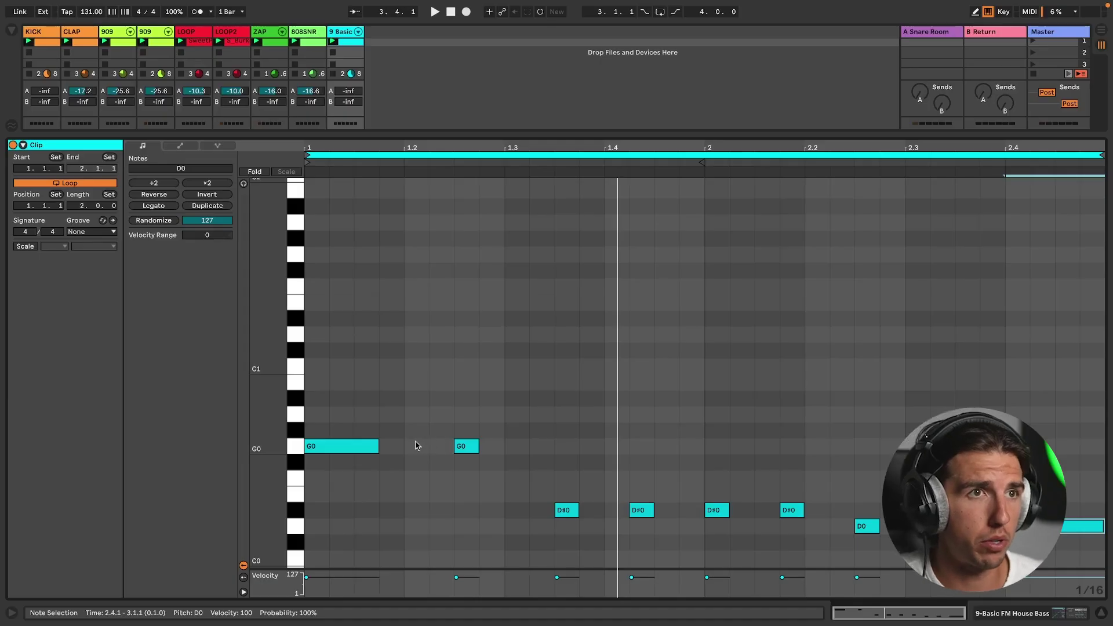
- Add a short G0 ghost note at 1.1.4 and lengthen the G0 note at 1.2.3 slightly past one sixteenth
{"action": "left_click", "coordinate": [416, 446]}
{"action": "left_click_drag", "start_coordinate": [419, 450], "coordinate": [414, 452]}
{"action": "key", "text": "space"}
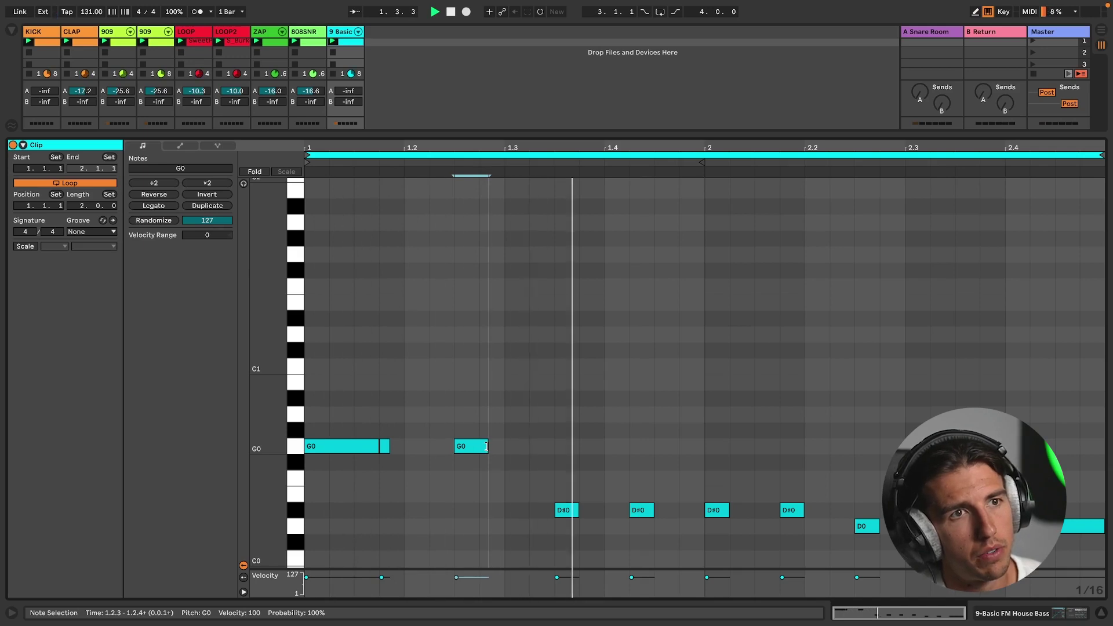
{"action": "left_click_drag", "start_coordinate": [487, 446], "coordinate": [487, 446]}
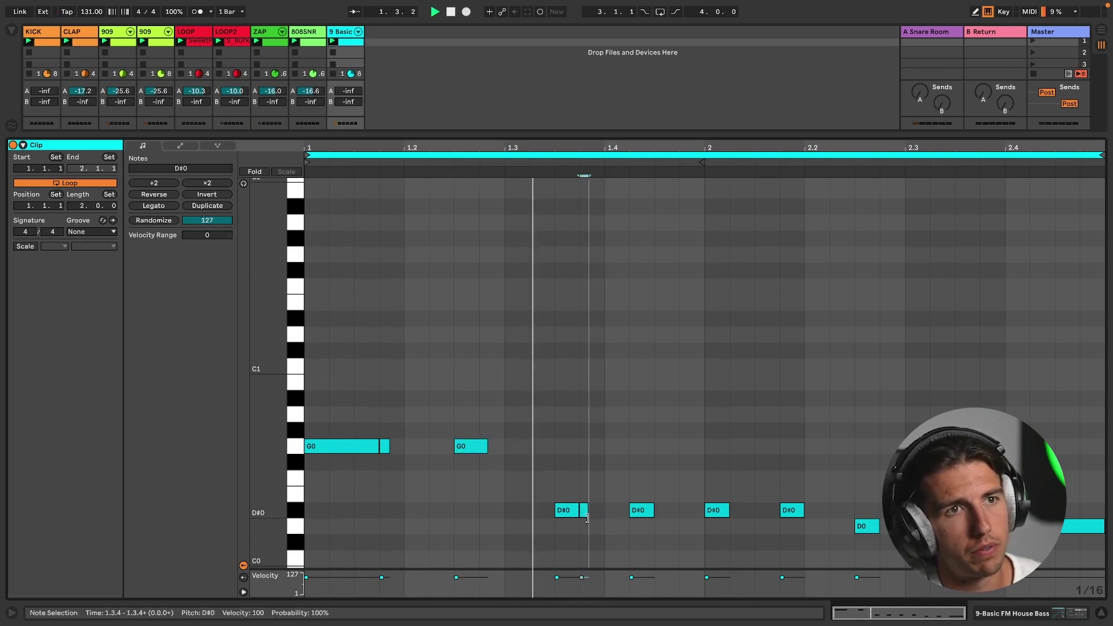
- Move the short D#0 ghost note from 1.3.4 to 1.4.4 and place copies at 2.1.2 and 2.1.3
{"action": "key", "text": "Right"}
{"action": "key", "text": "Right"}
{"action": "key", "text": "Right"}
{"action": "key", "text": "Right"}
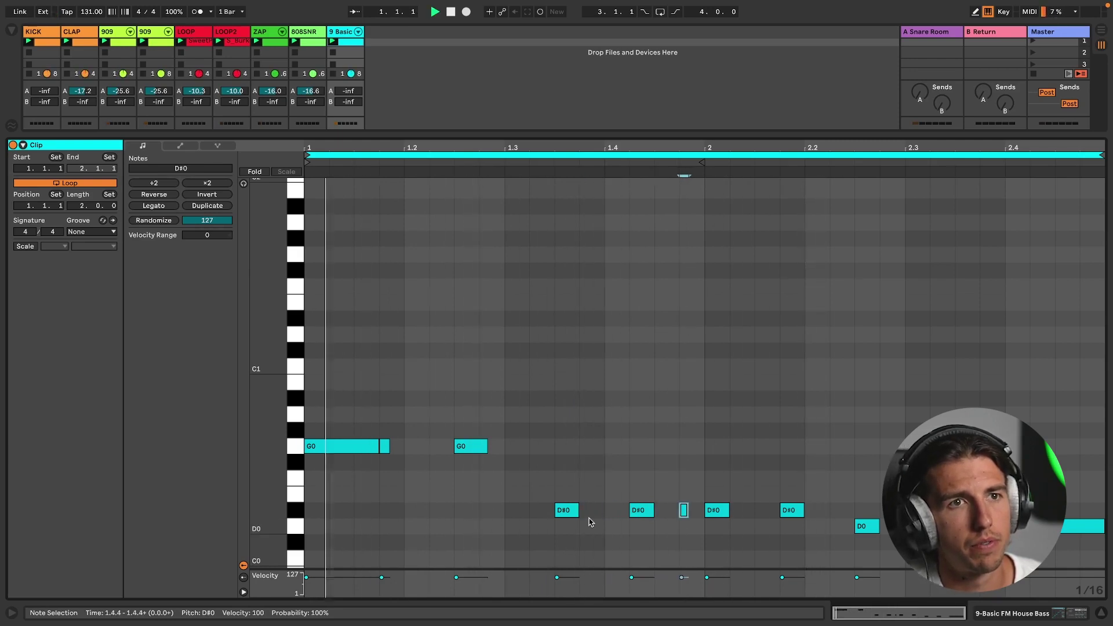
{"action": "key", "text": "Right"}
{"action": "key", "text": "Right"}
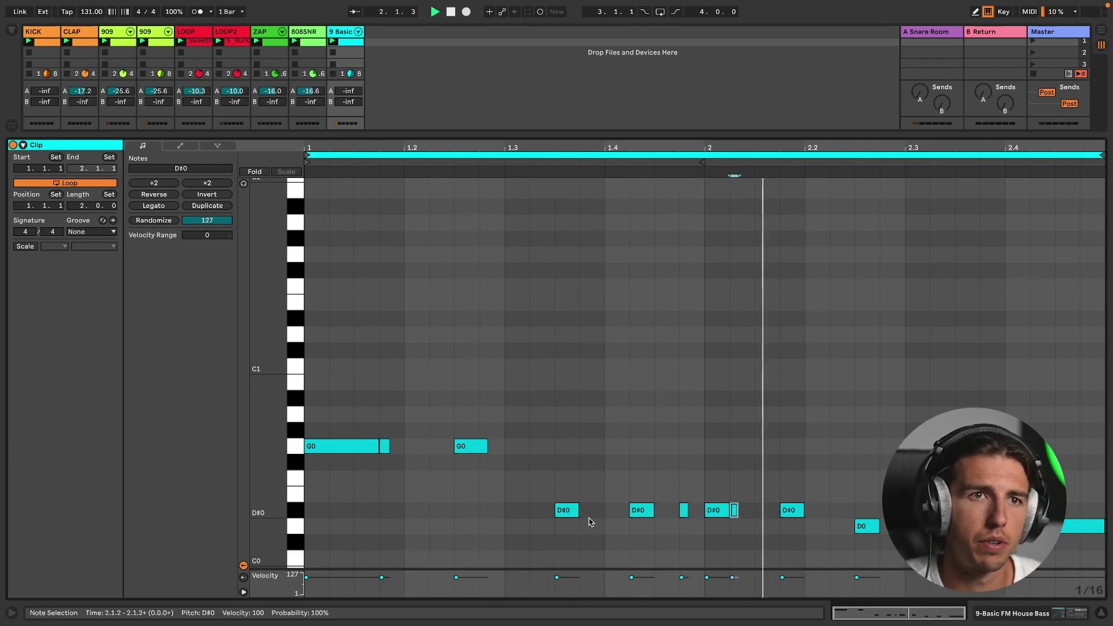
{"action": "key", "text": "Right"}
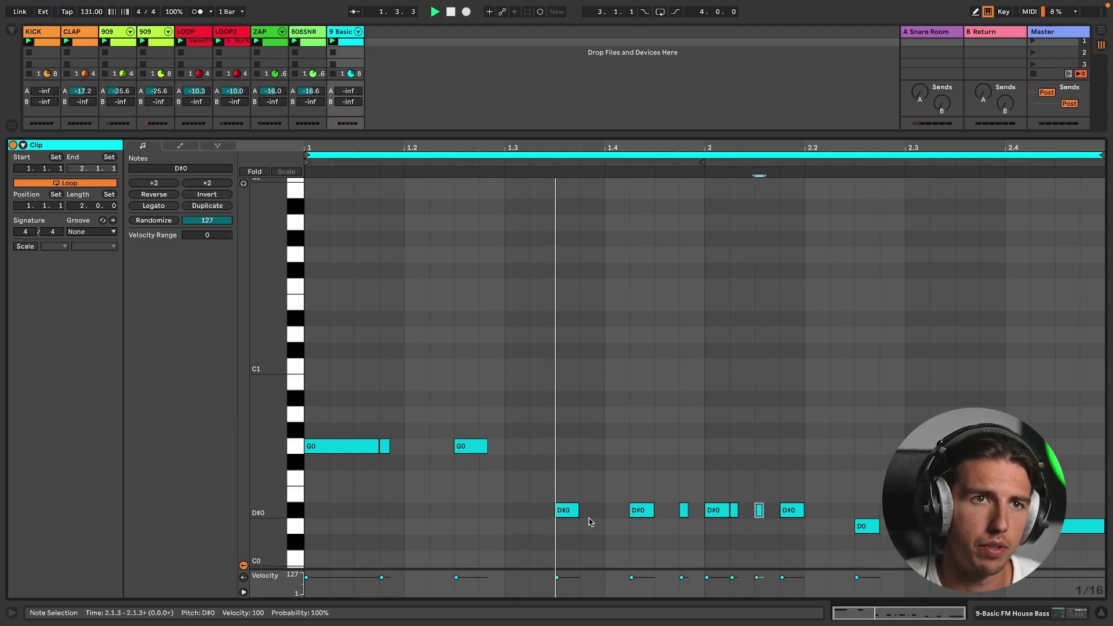
- Place further copies of the short D#0 ghost note at 2.2.2 and 2.2.4
{"action": "key", "text": "Right"}
{"action": "key", "text": "Right"}
{"action": "key", "text": "Right"}
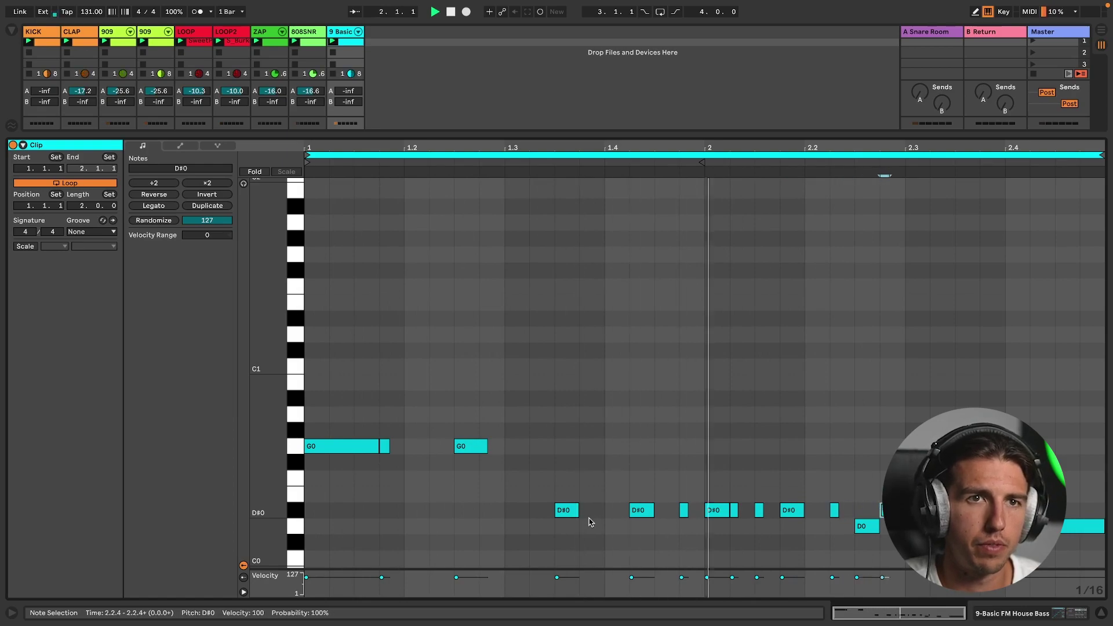
{"action": "key", "text": "Right"}
{"action": "key", "text": "Right"}
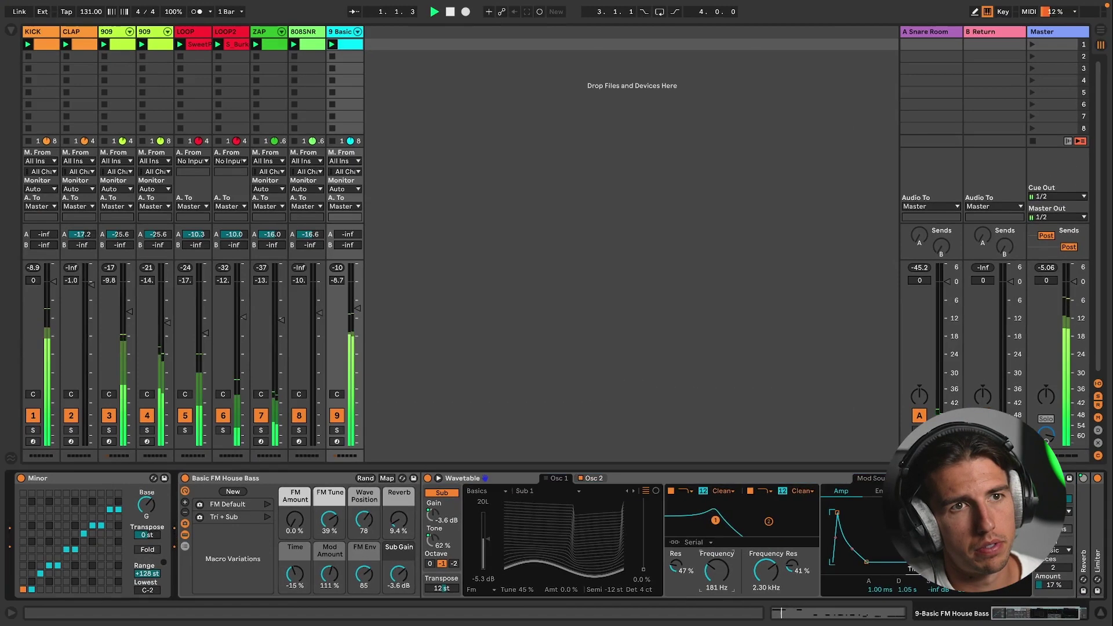
- With kick and bass soloed, set the bass track volume to -9.2 dB and Wavetable's filter frequencies to 133 Hz and 313 Hz
{"action": "left_click_drag", "start_coordinate": [780, 577], "coordinate": [780, 597]}
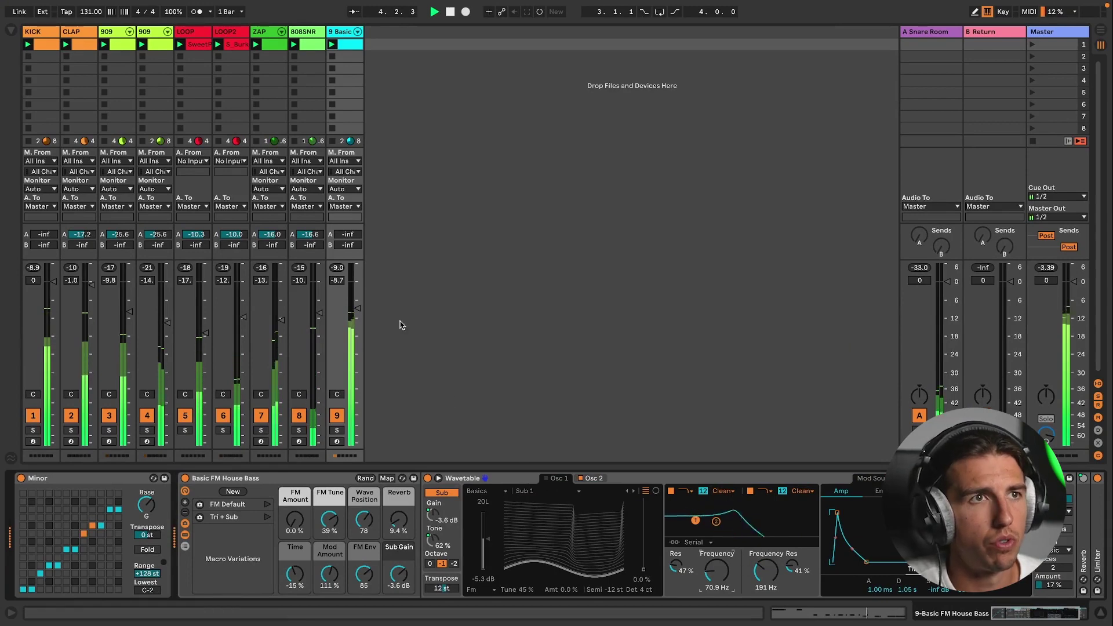
{"action": "left_click_drag", "start_coordinate": [350, 311], "coordinate": [350, 303]}
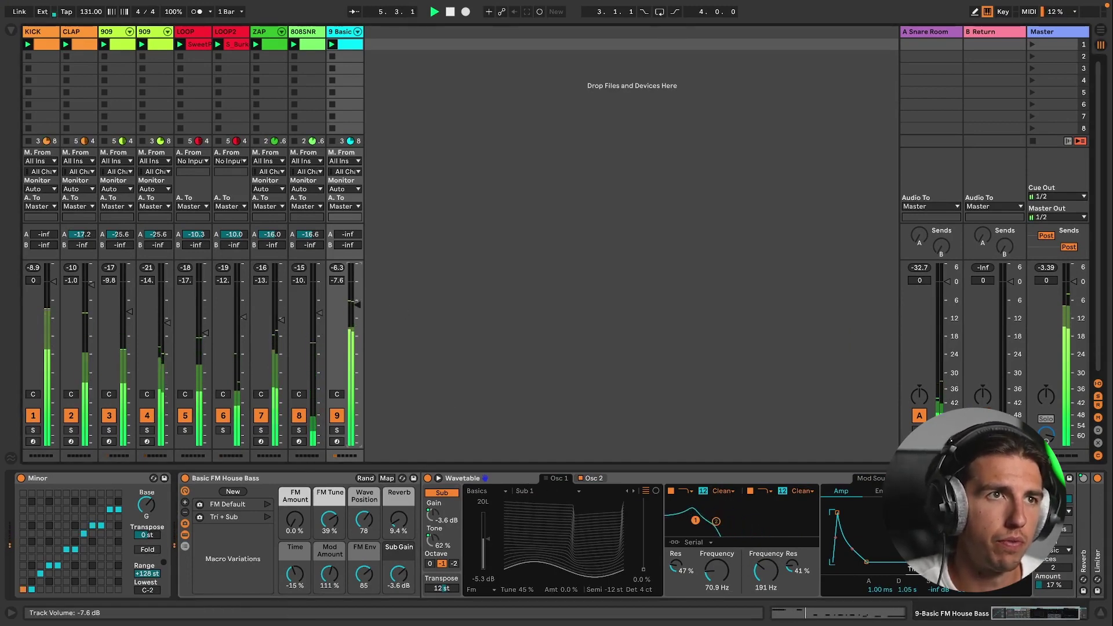
{"action": "left_click", "coordinate": [337, 432]}
{"action": "key", "text": "space"}
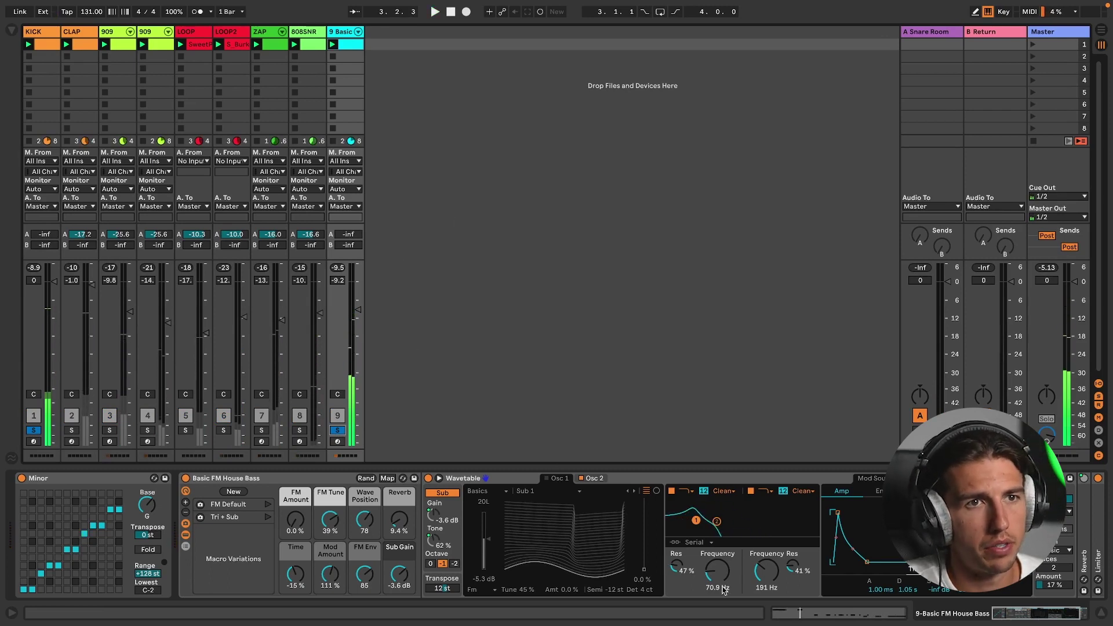
{"action": "key", "text": "space"}
{"action": "mouse_move", "coordinate": [725, 587]}
{"action": "left_mouse_down"}
{"action": "mouse_move", "coordinate": [717, 570]}
{"action": "mouse_move", "coordinate": [755, 565]}
{"action": "left_mouse_up"}
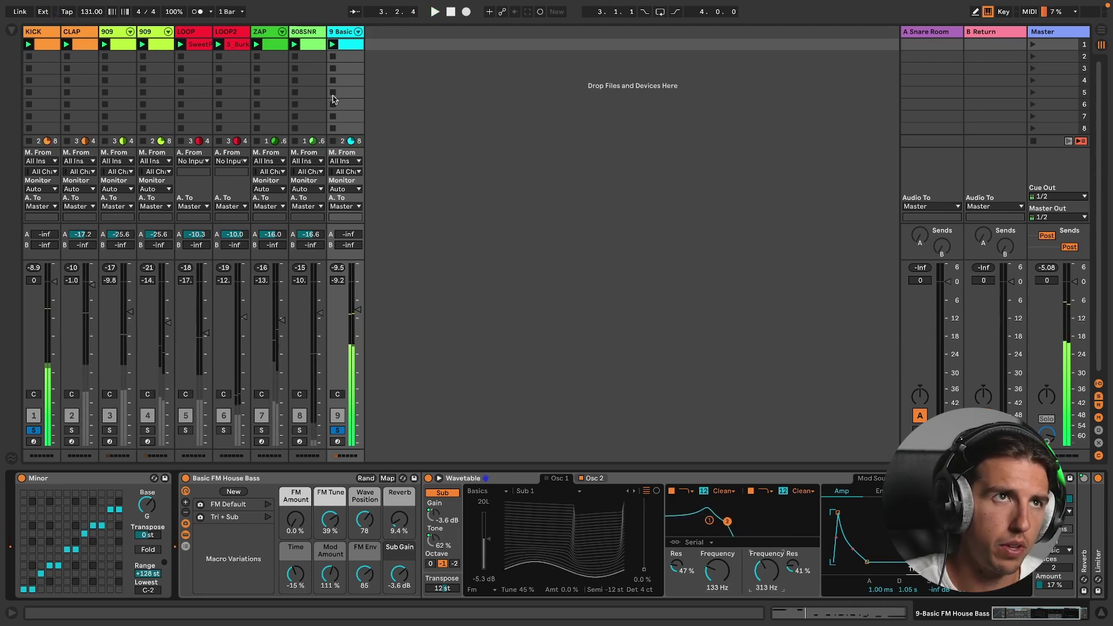
- Deactivate the bass clip's D#0 ghost notes at 1.4.4, 2.1.2 and 2.2.4, and unsolo the kick and bass tracks
{"action": "double_click", "coordinate": [359, 46]}
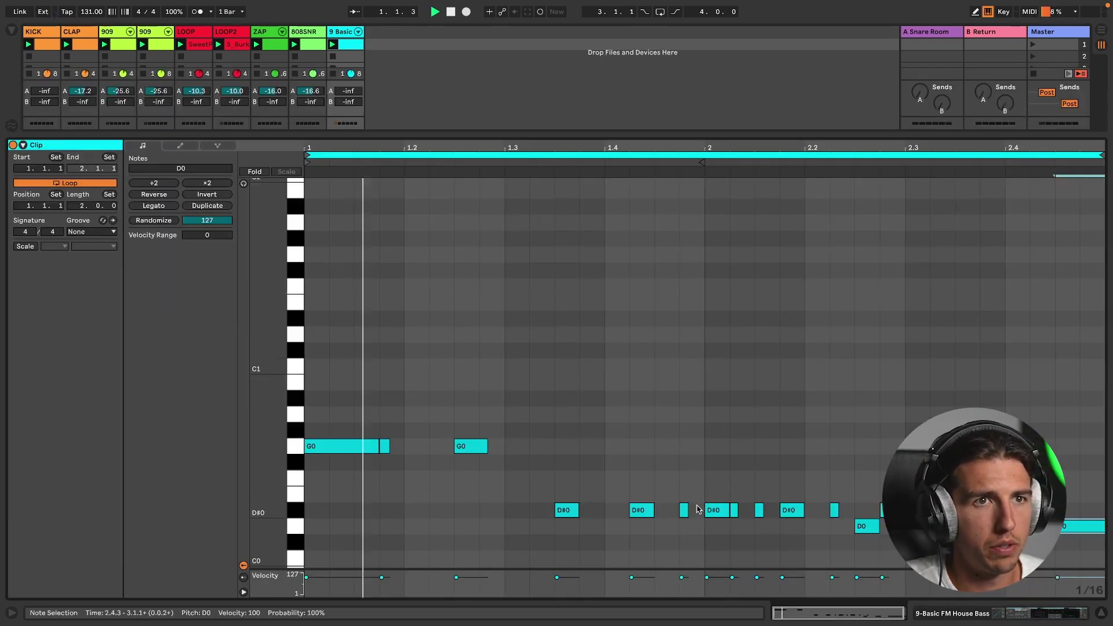
{"action": "left_click", "coordinate": [684, 510]}
{"action": "key", "text": "0"}
{"action": "left_click", "coordinate": [734, 510]}
{"action": "key", "text": "0"}
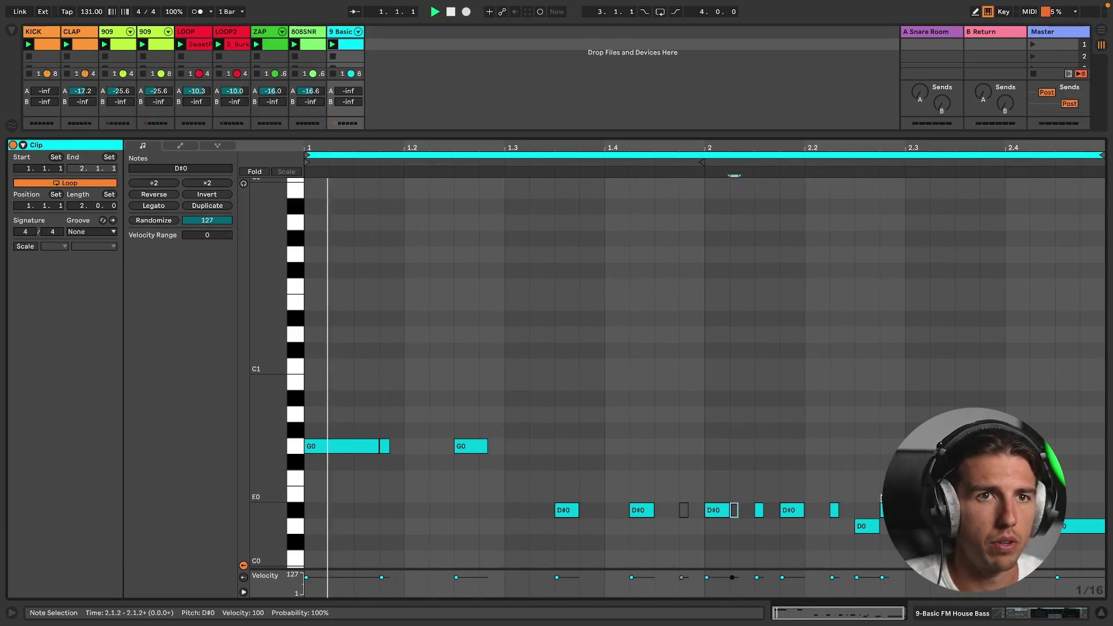
{"action": "left_click", "coordinate": [883, 510]}
{"action": "key", "text": "0"}
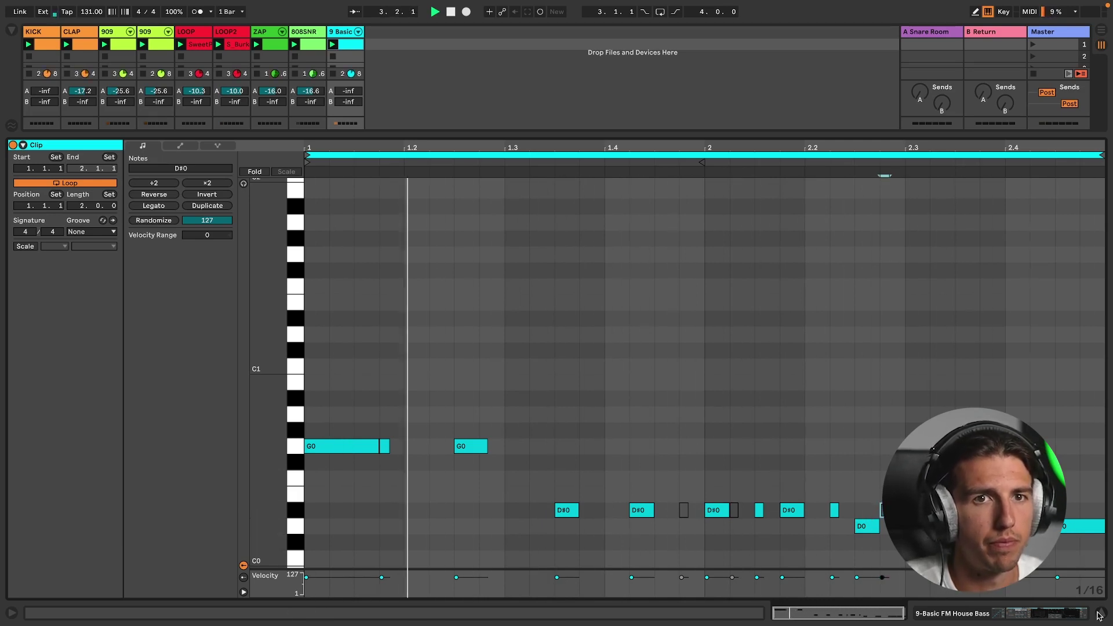
{"action": "key", "text": "ctrl+alt+l"}
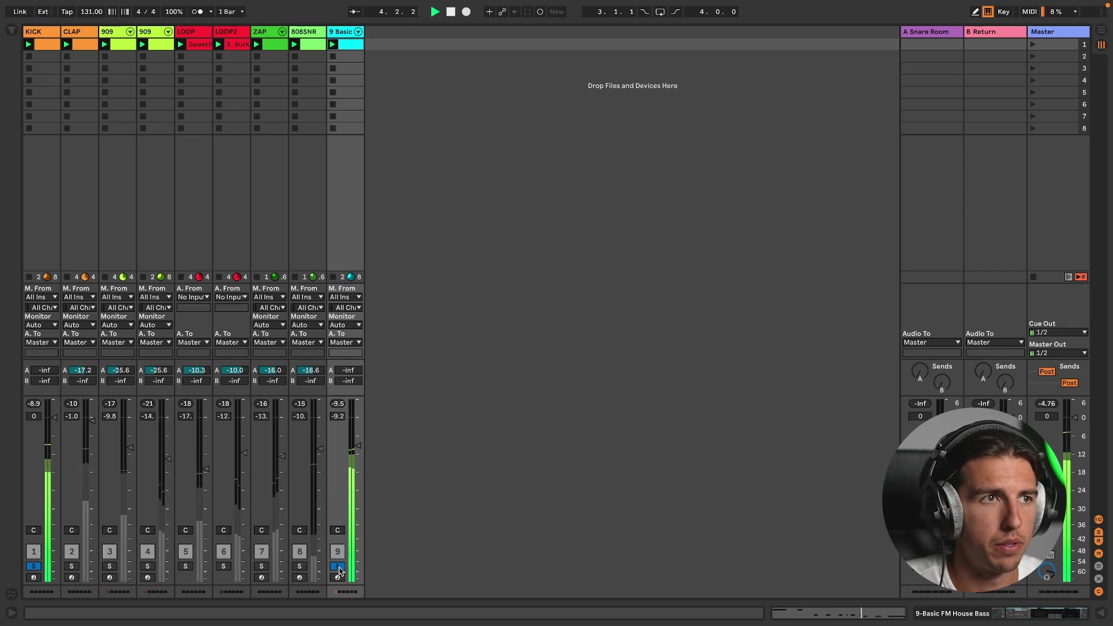
{"action": "left_click", "coordinate": [339, 567]}
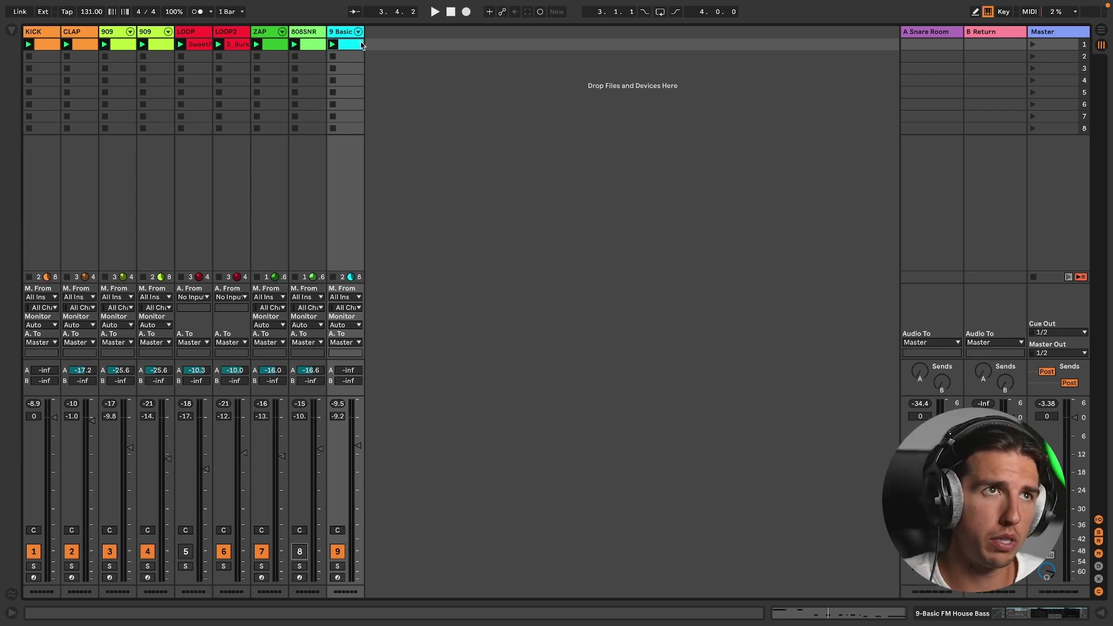
- Apply the Swing MPC 3000 16ths 54 groove to the bass clip
{"action": "double_click", "coordinate": [359, 47]}
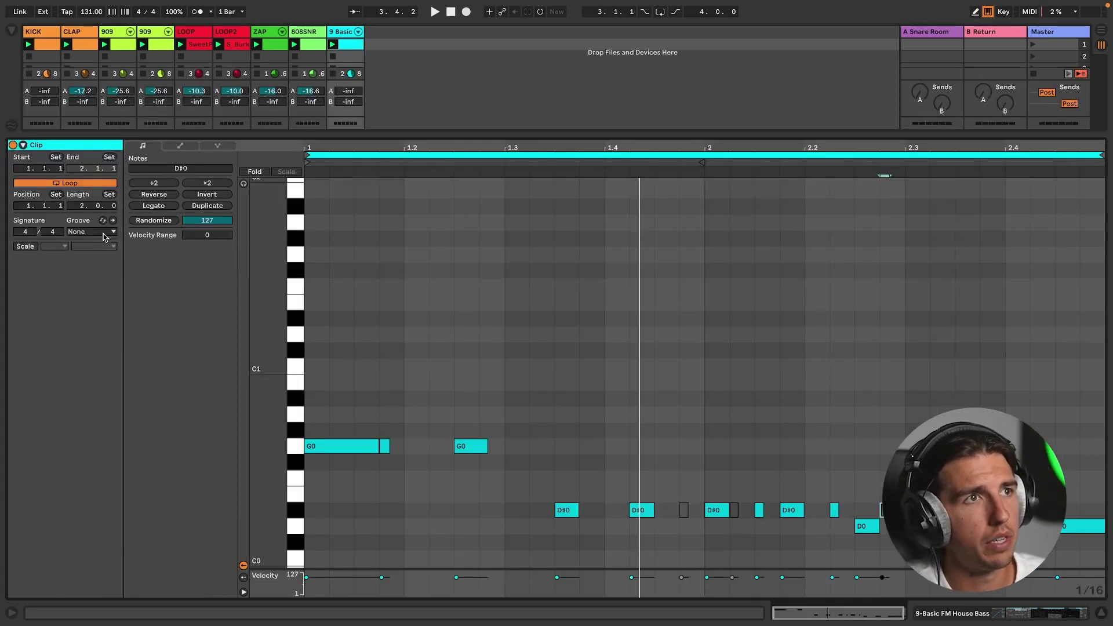
{"action": "left_click", "coordinate": [104, 233]}
{"action": "left_click", "coordinate": [105, 250]}
{"action": "key", "text": "space"}
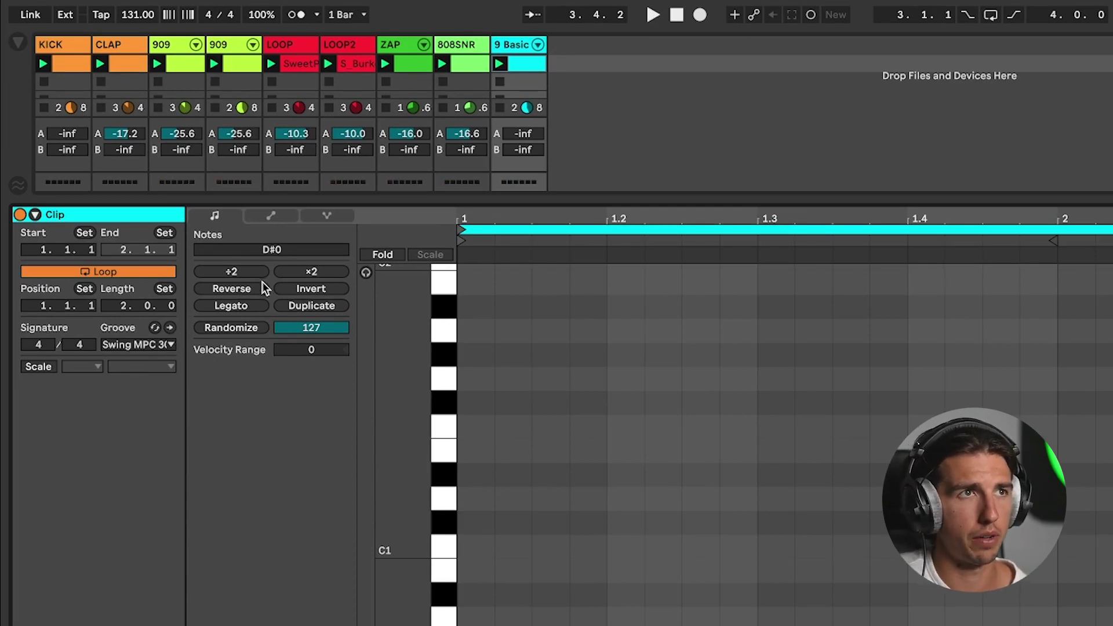
{"action": "left_click", "coordinate": [168, 329]}
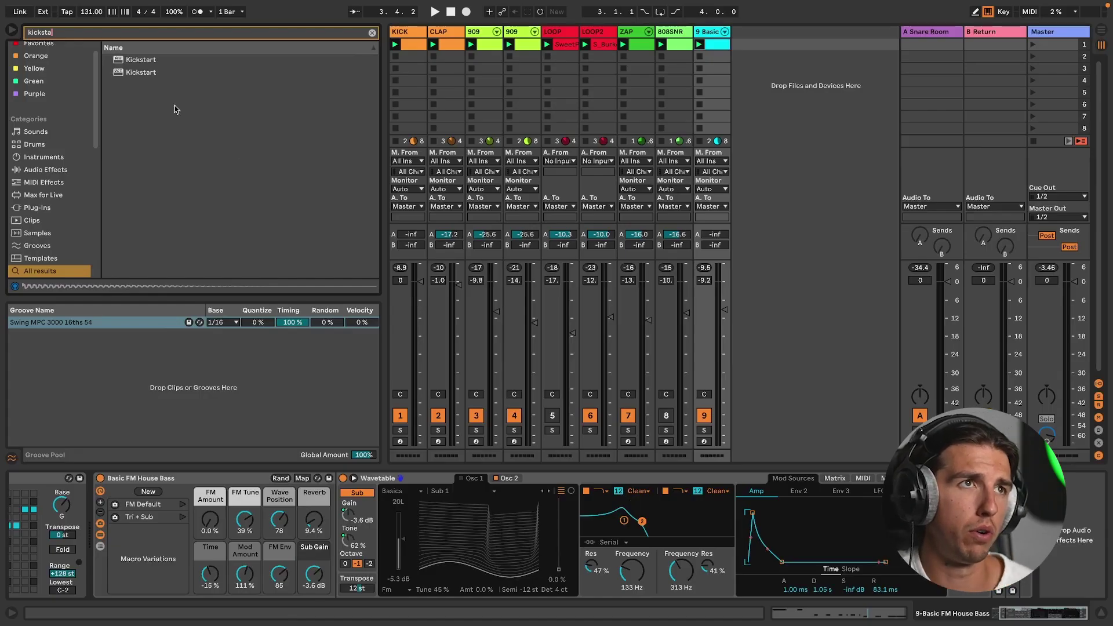
- Add Kickstart to the bass track and set its mix to 36% while playing the kick and bass soloed
{"action": "double_click", "coordinate": [141, 73]}
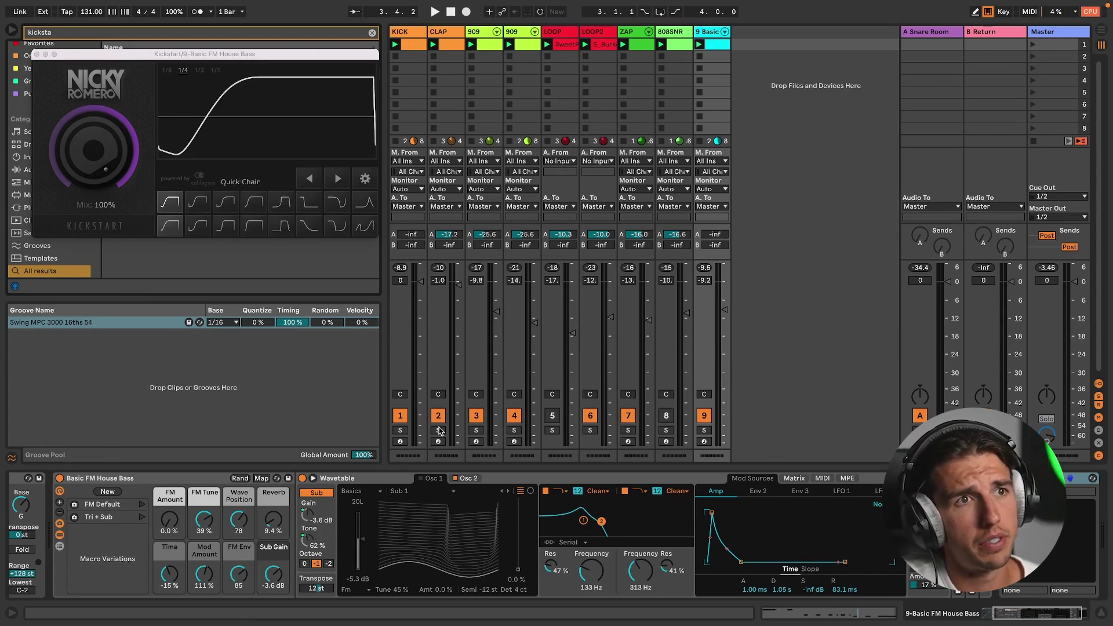
{"action": "left_click", "coordinate": [400, 431]}
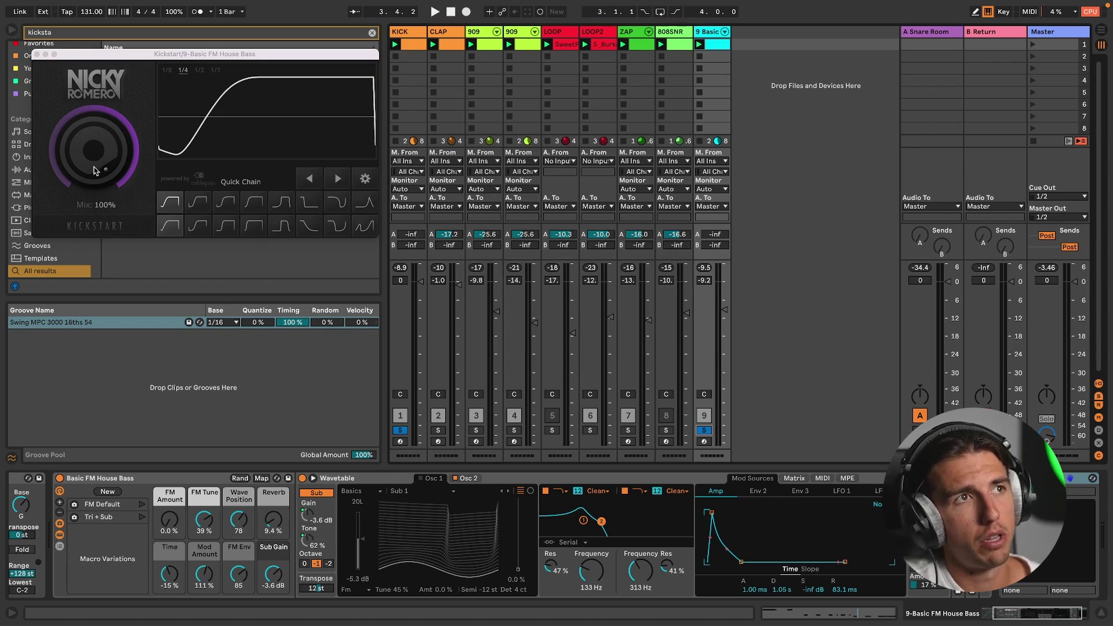
{"action": "key", "text": "space"}
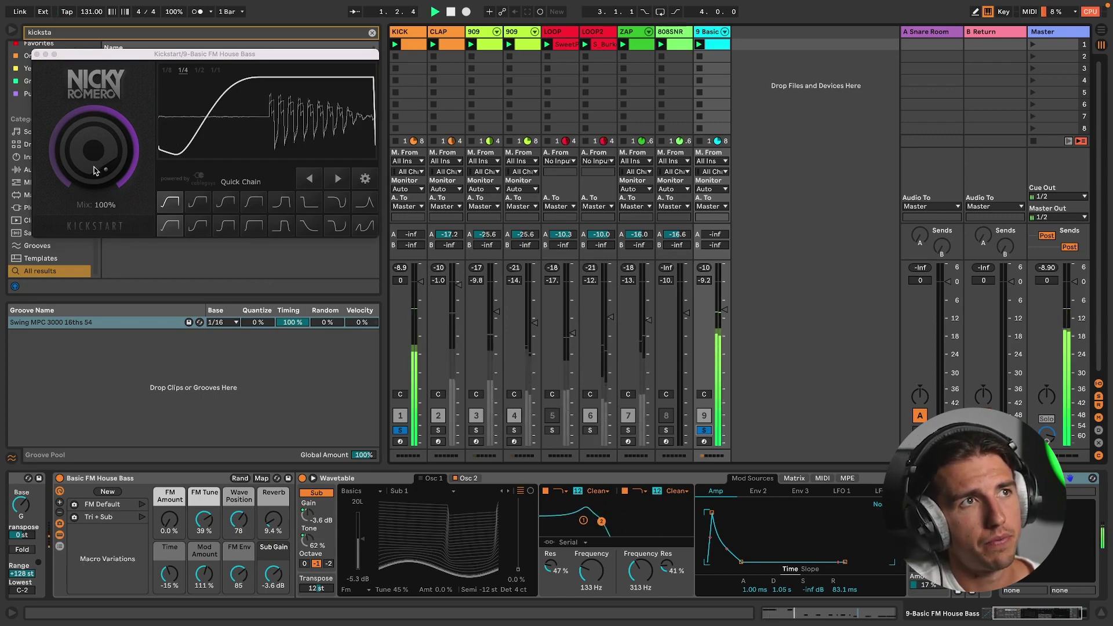
{"action": "left_click_drag", "start_coordinate": [96, 170], "coordinate": [96, 223]}
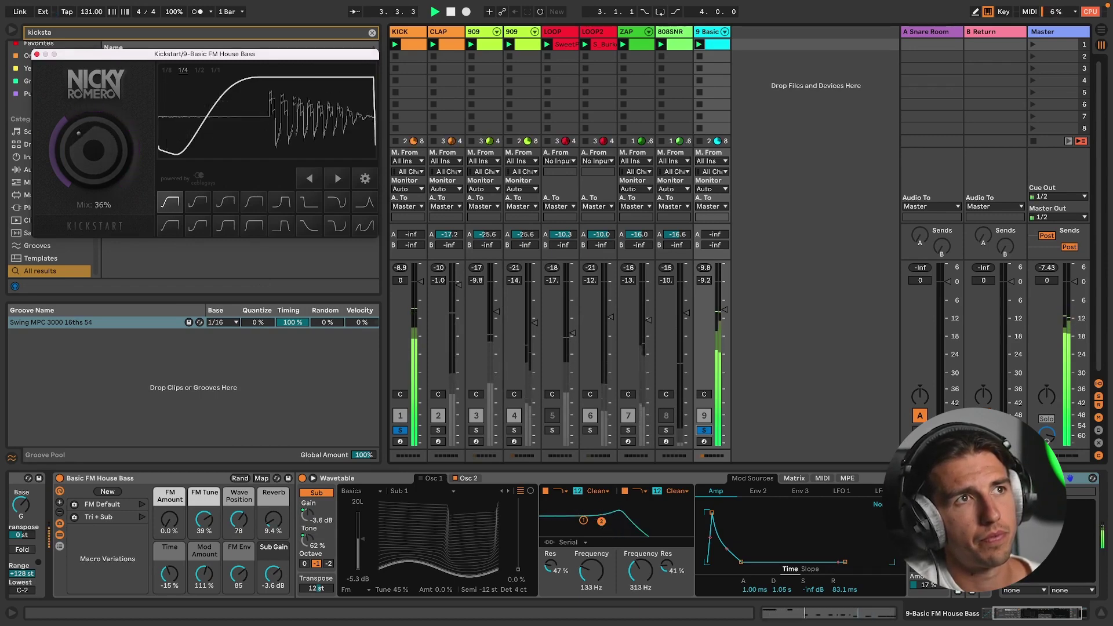
{"action": "mouse_move", "coordinate": [95, 169]}
{"action": "left_mouse_down"}
{"action": "mouse_move", "coordinate": [96, 187]}
{"action": "mouse_move", "coordinate": [96, 119]}
{"action": "mouse_move", "coordinate": [96, 170]}
{"action": "left_mouse_up"}
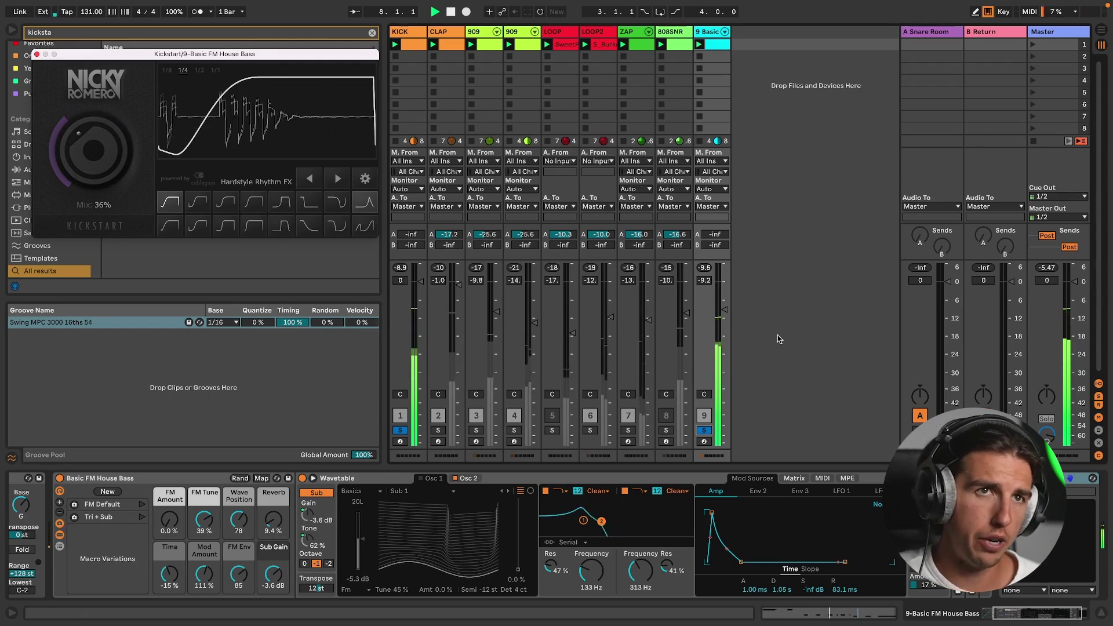
{"action": "left_click", "coordinate": [705, 432]}
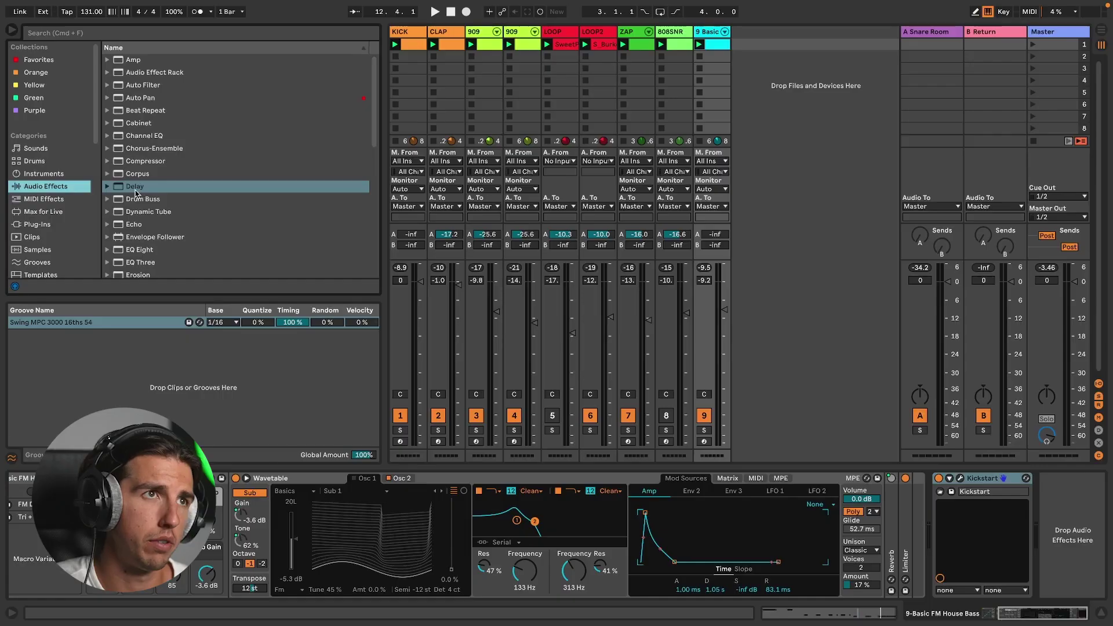
- Add a Delay after Kickstart on the bass track and set its Dry/Wet to 12% while playing the bass soloed
{"action": "left_click", "coordinate": [134, 188]}
{"action": "double_click", "coordinate": [134, 188]}
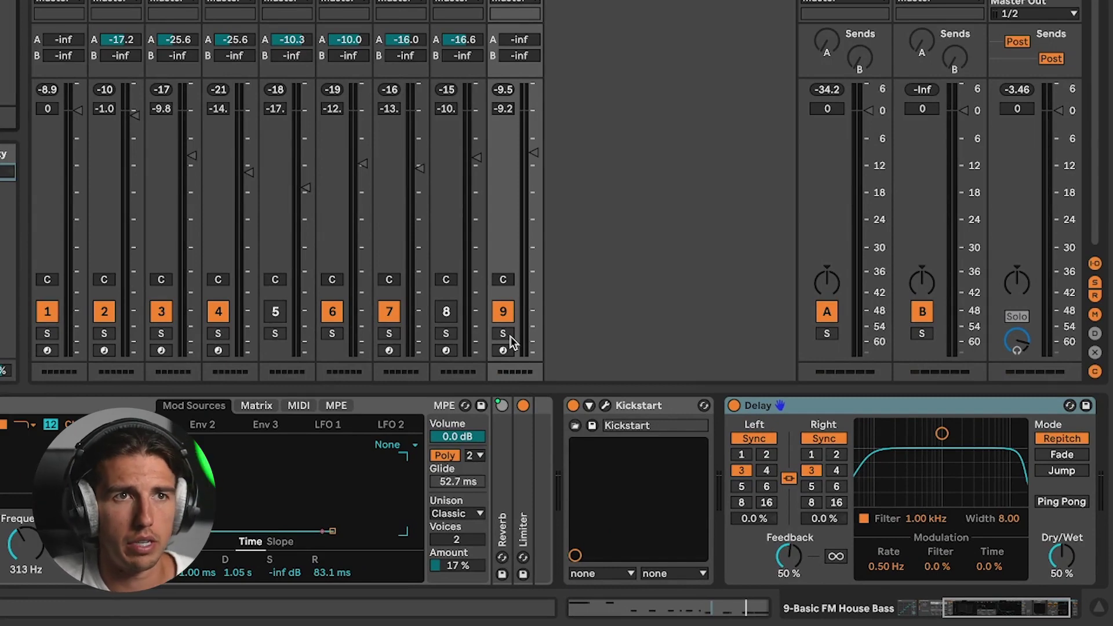
{"action": "left_click", "coordinate": [503, 333]}
{"action": "mouse_move", "coordinate": [1057, 574]}
{"action": "left_mouse_down"}
{"action": "mouse_move", "coordinate": [1056, 609]}
{"action": "mouse_move", "coordinate": [1062, 571]}
{"action": "left_mouse_up"}
{"action": "key", "text": "space"}
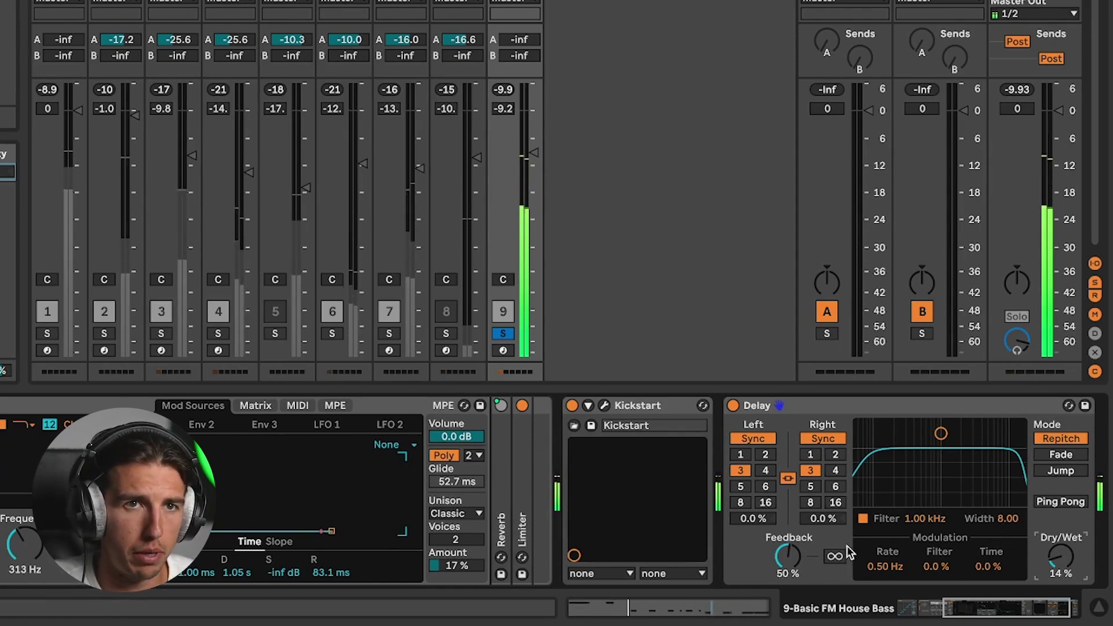
{"action": "left_click_drag", "start_coordinate": [1061, 558], "coordinate": [1054, 559]}
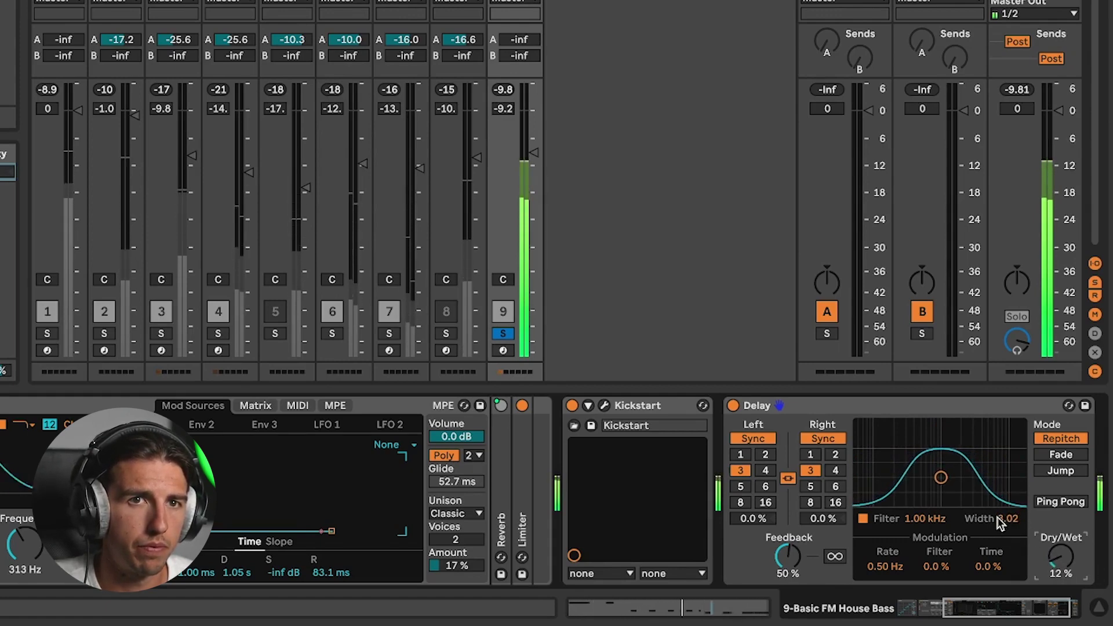
- Set the Delay's filter width to 8.60 and unsolo the bass track
{"action": "left_click_drag", "start_coordinate": [1005, 522], "coordinate": [1004, 511]}
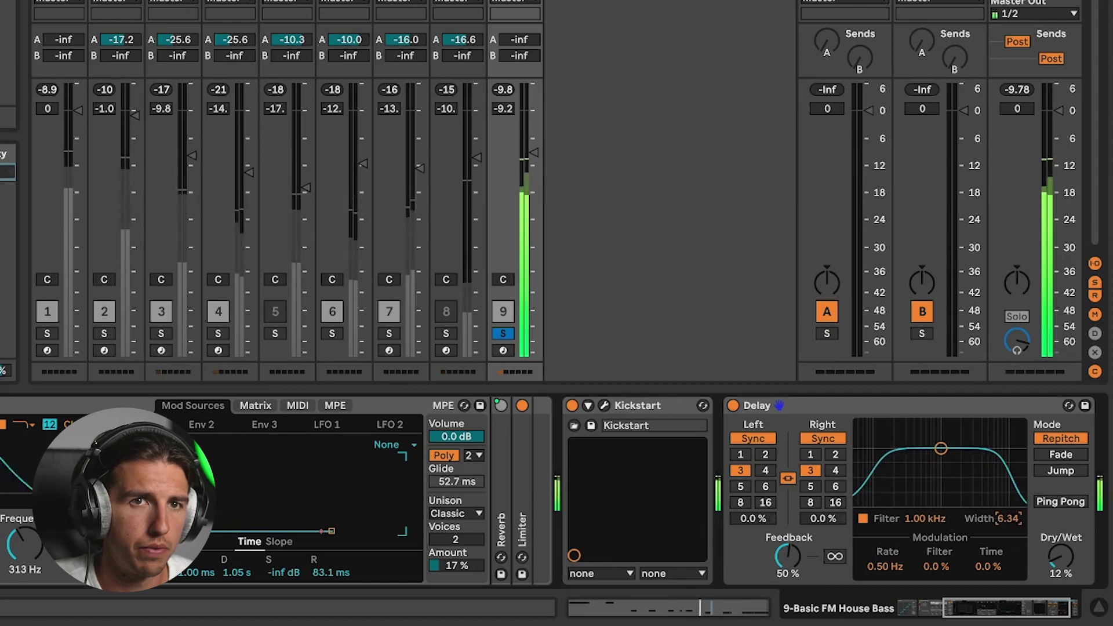
{"action": "left_click_drag", "start_coordinate": [1002, 522], "coordinate": [1002, 507]}
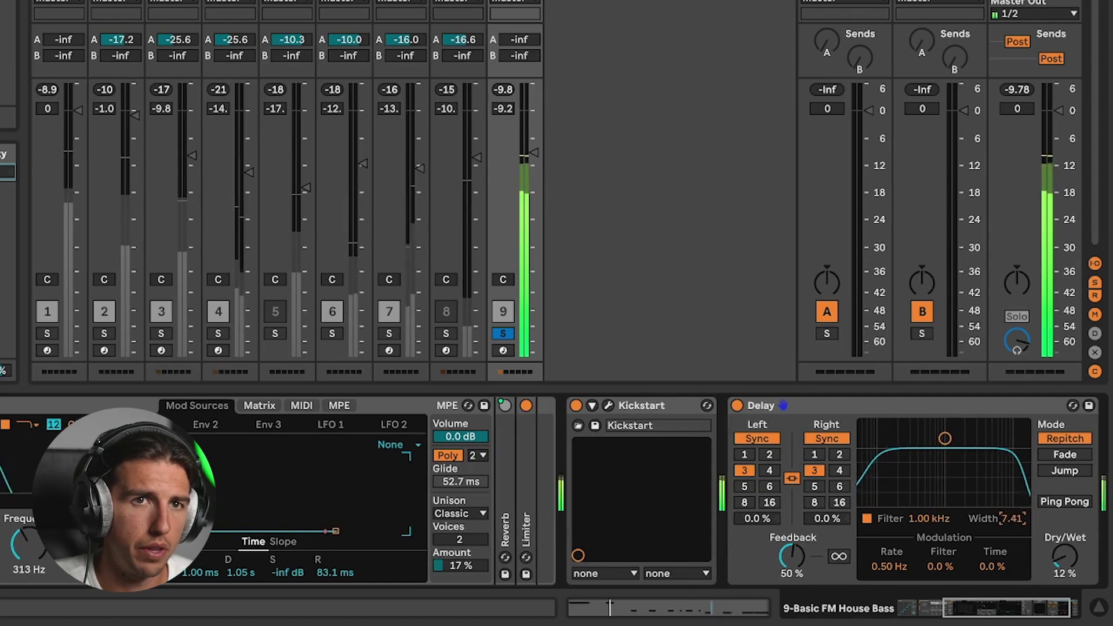
{"action": "left_click", "coordinate": [502, 334]}
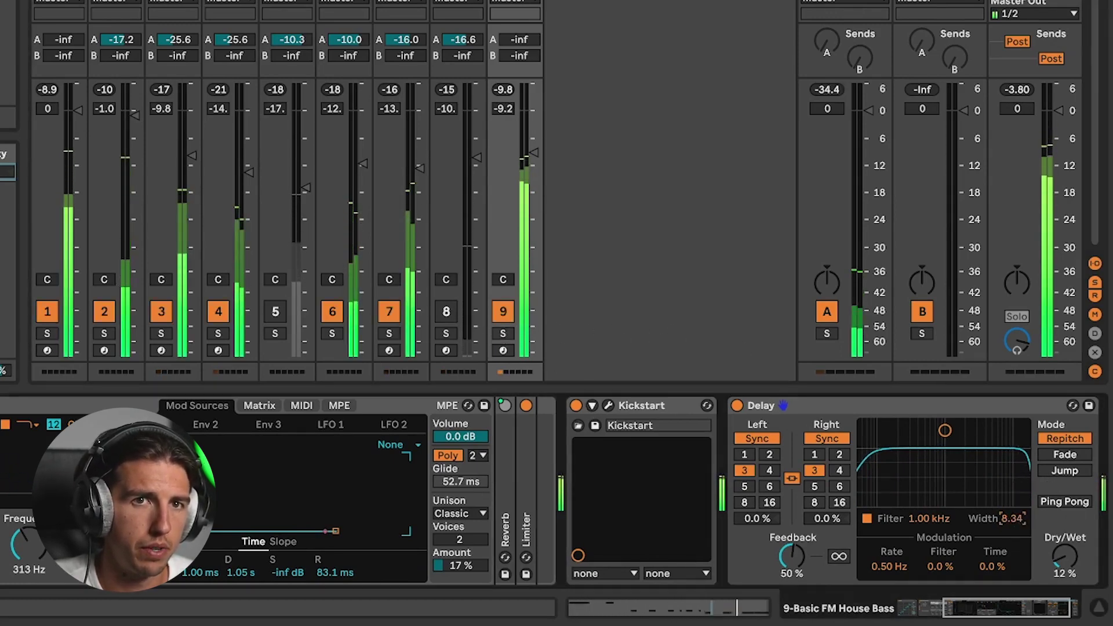
{"action": "left_click_drag", "start_coordinate": [1004, 519], "coordinate": [1003, 514]}
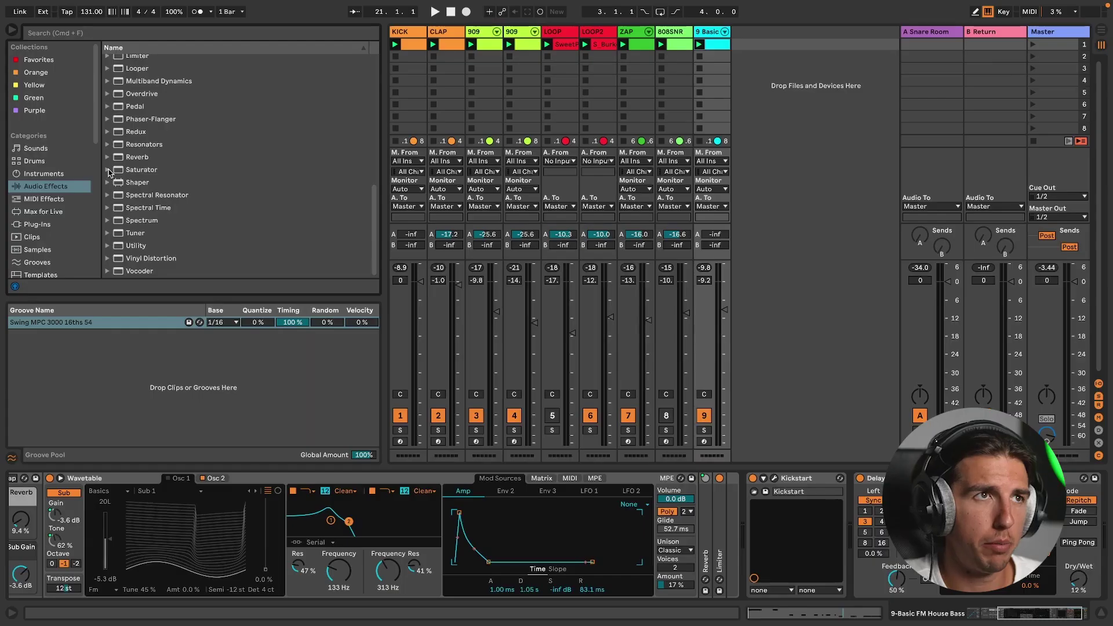
- Add the Saturator preset Warm Up Lows after the Delay on the bass track and set its Dry/Wet to 13.5%
{"action": "scroll", "coordinate": [250, 308], "scroll_direction": "down", "scroll_amount": 4}
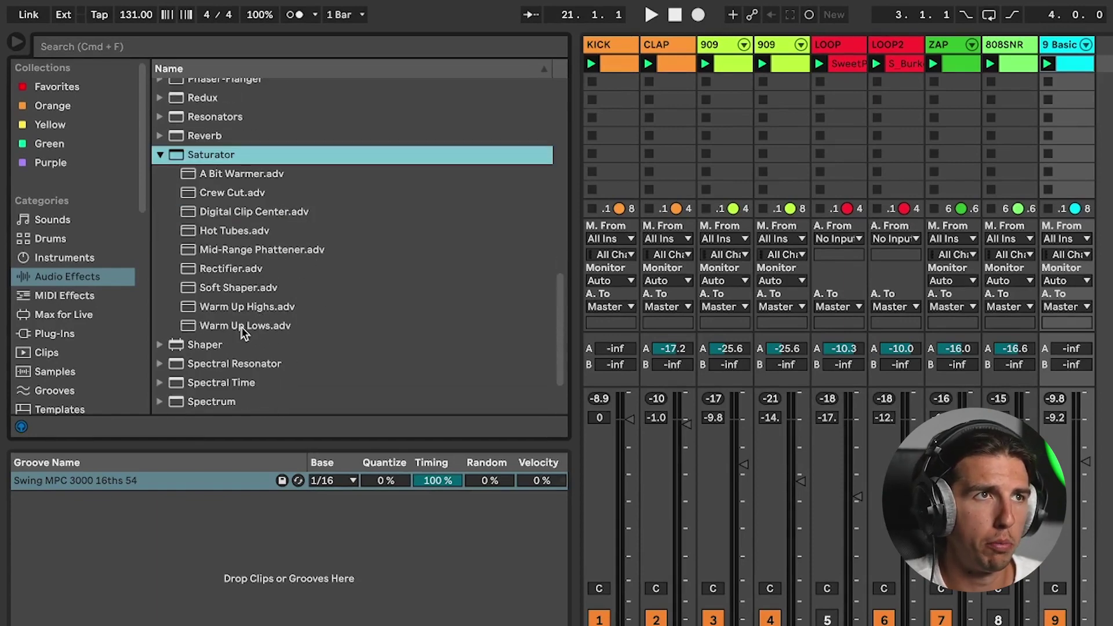
{"action": "left_click", "coordinate": [254, 328]}
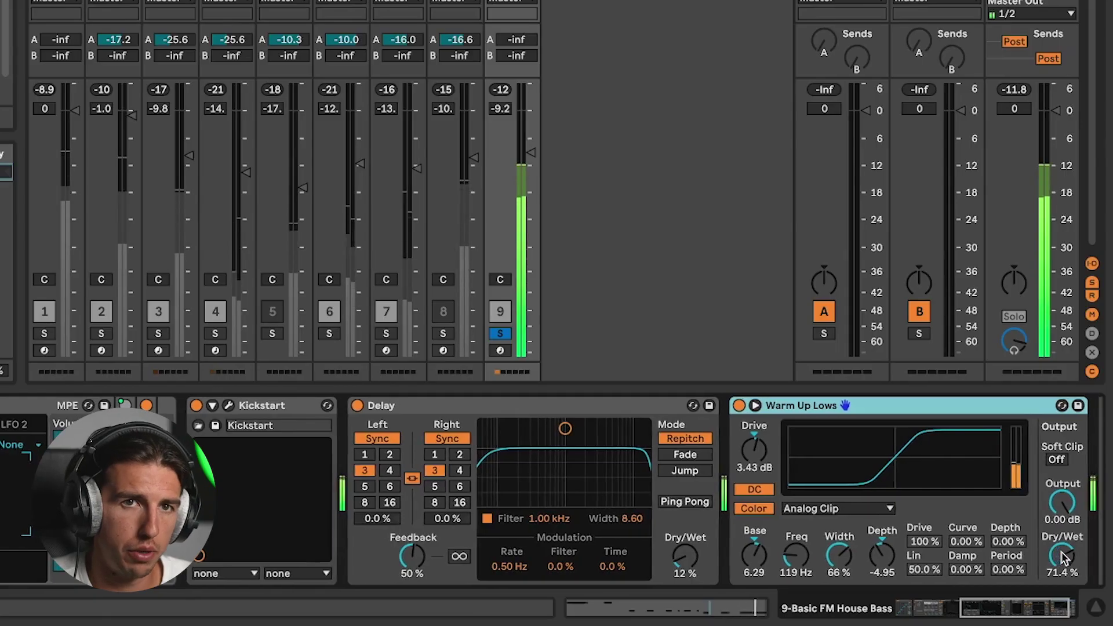
{"action": "left_click_drag", "start_coordinate": [1064, 558], "coordinate": [1065, 596]}
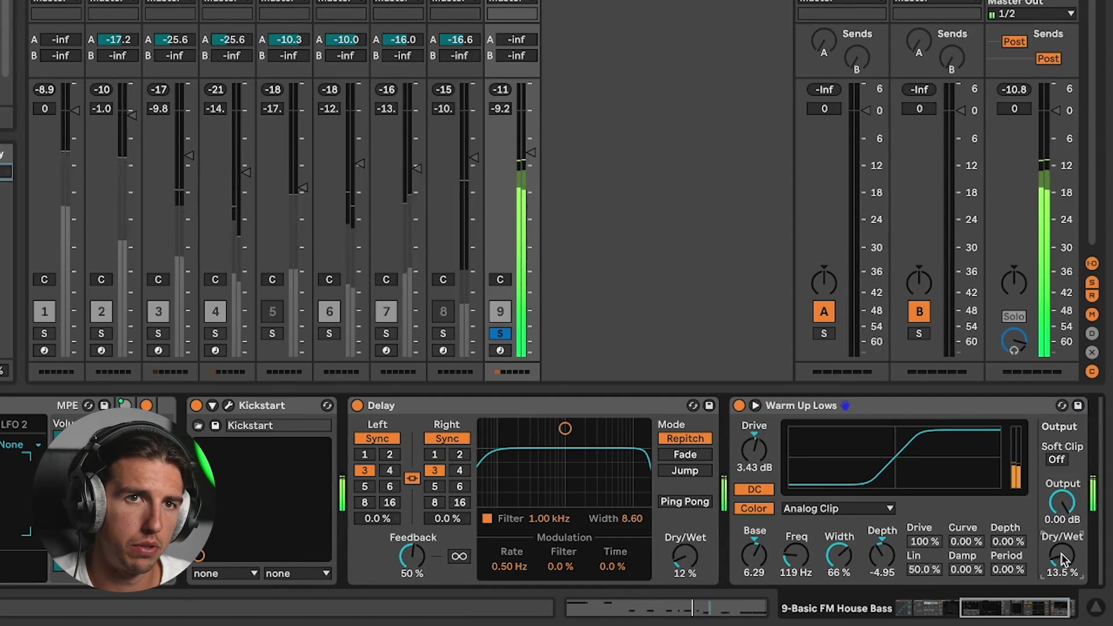
- Toggle the Warm Up Lows Saturator's bypass to compare the bass with and without saturation
{"action": "left_click", "coordinate": [734, 407]}
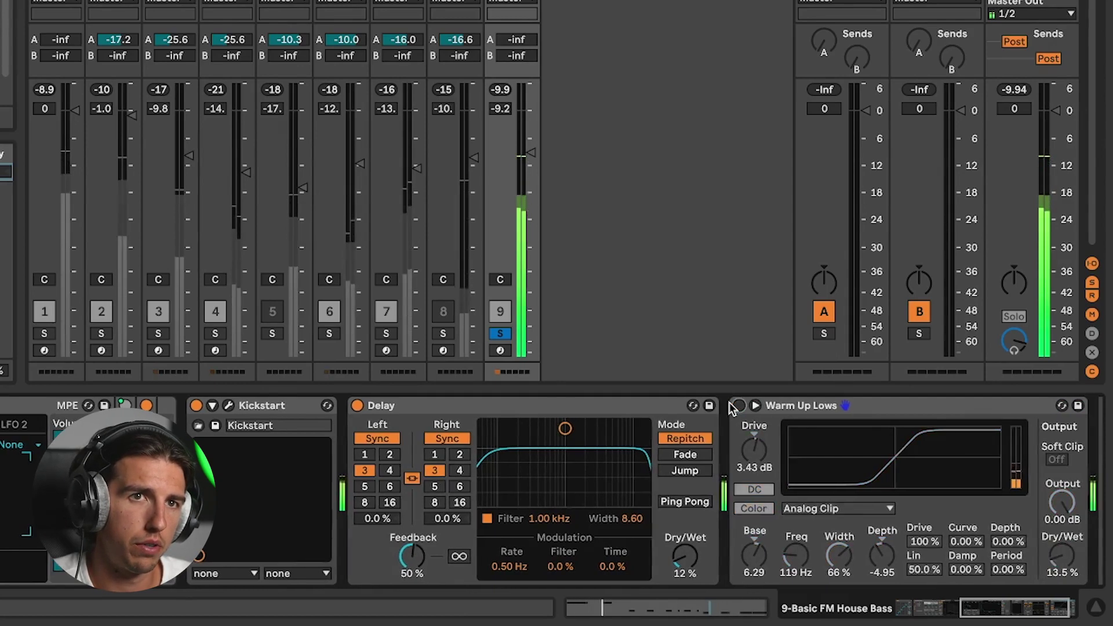
{"action": "left_click", "coordinate": [741, 406]}
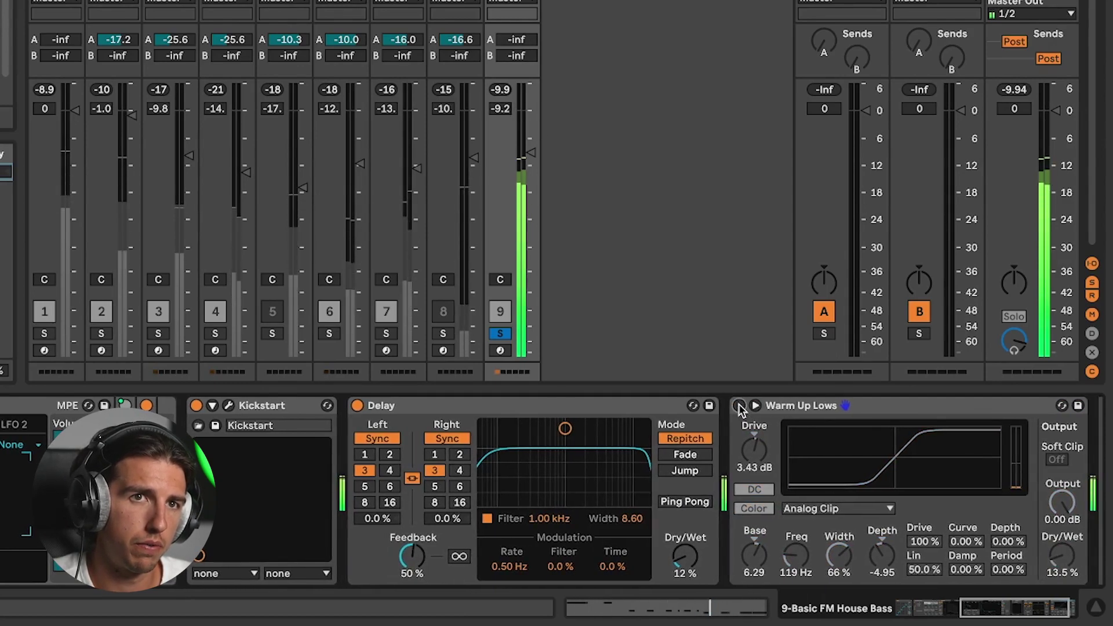
- Unsolo the bass track, add an EQ Eight after Kickstart and set its low-cut frequency to 20.0 Hz
{"action": "left_click", "coordinate": [501, 336]}
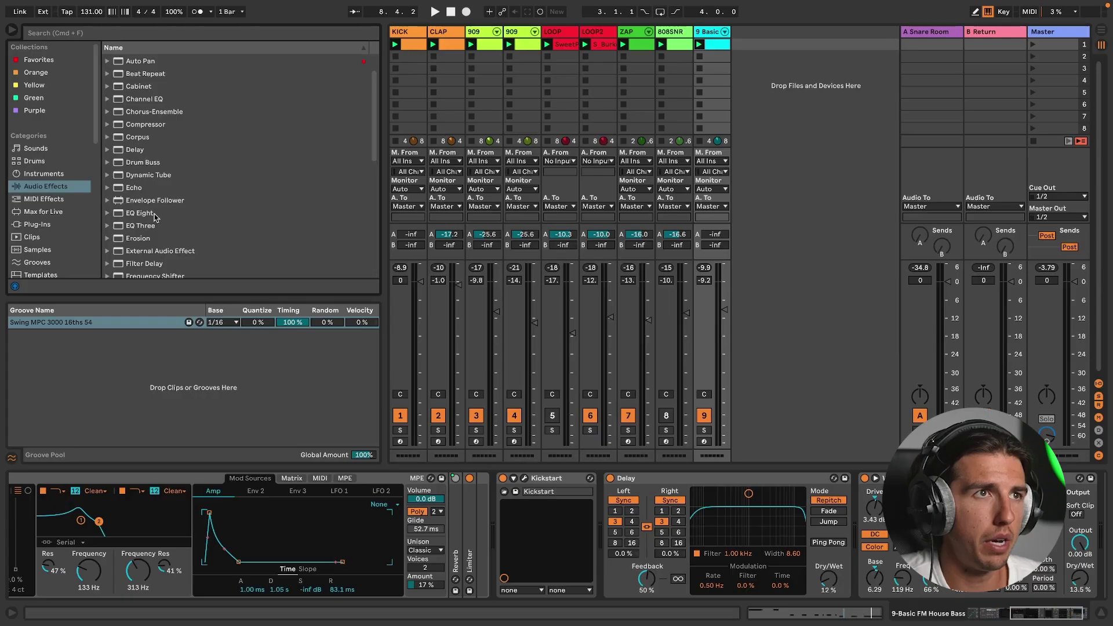
{"action": "double_click", "coordinate": [154, 213]}
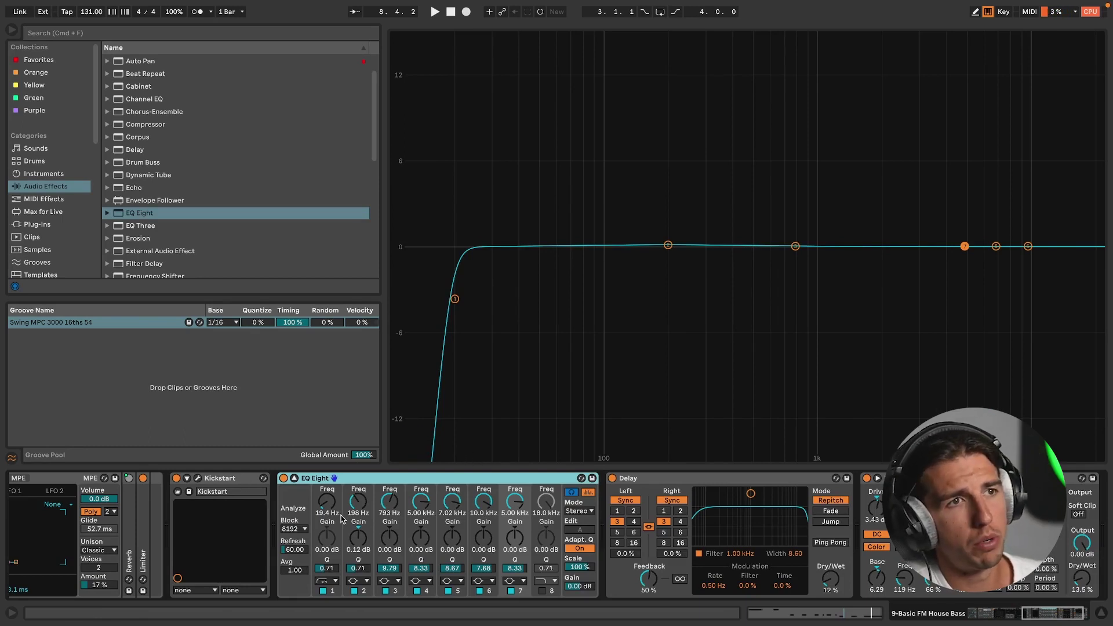
{"action": "left_click", "coordinate": [328, 514]}
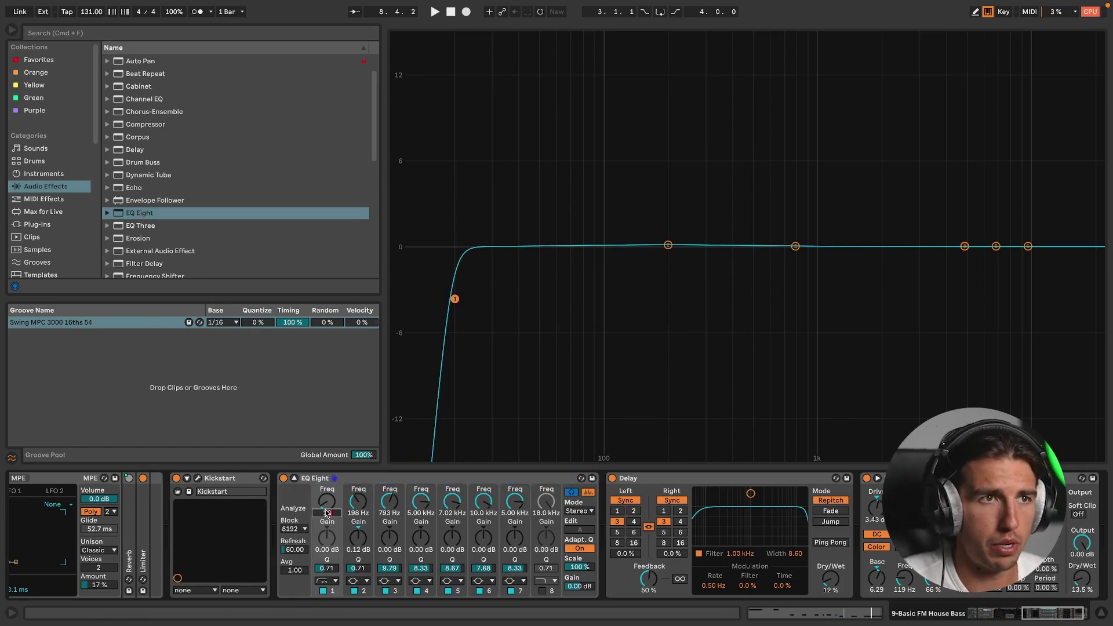
{"action": "key", "text": "space"}
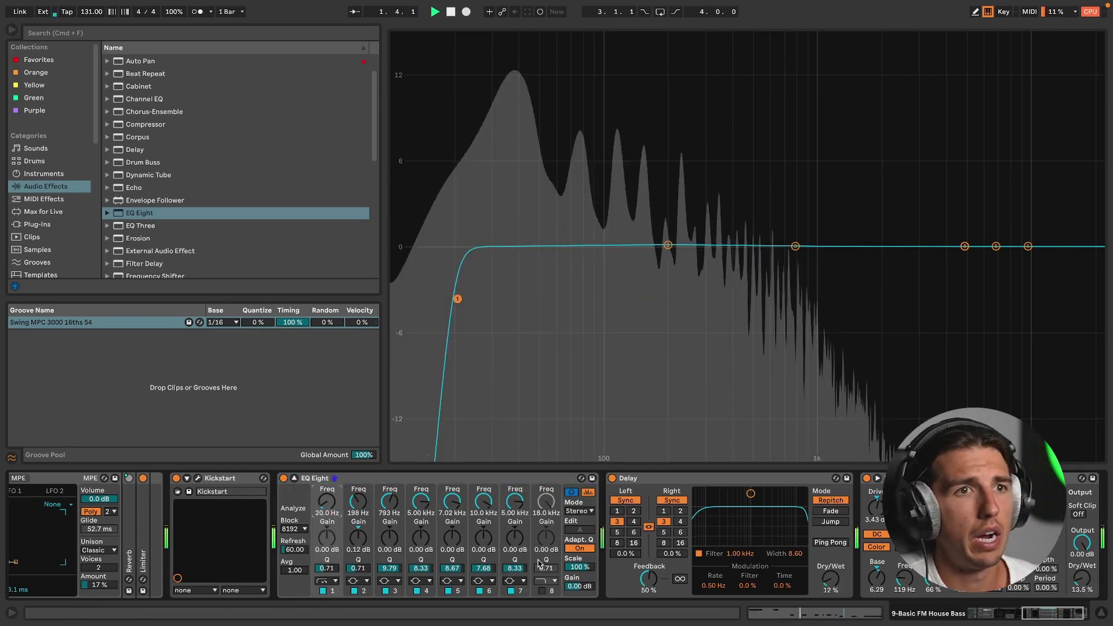
- Enable EQ Eight's band 8 high cut, lower its frequency to 2.85 kHz and close the enlarged curve display
{"action": "left_click", "coordinate": [543, 590]}
{"action": "left_click_drag", "start_coordinate": [546, 512], "coordinate": [546, 555]}
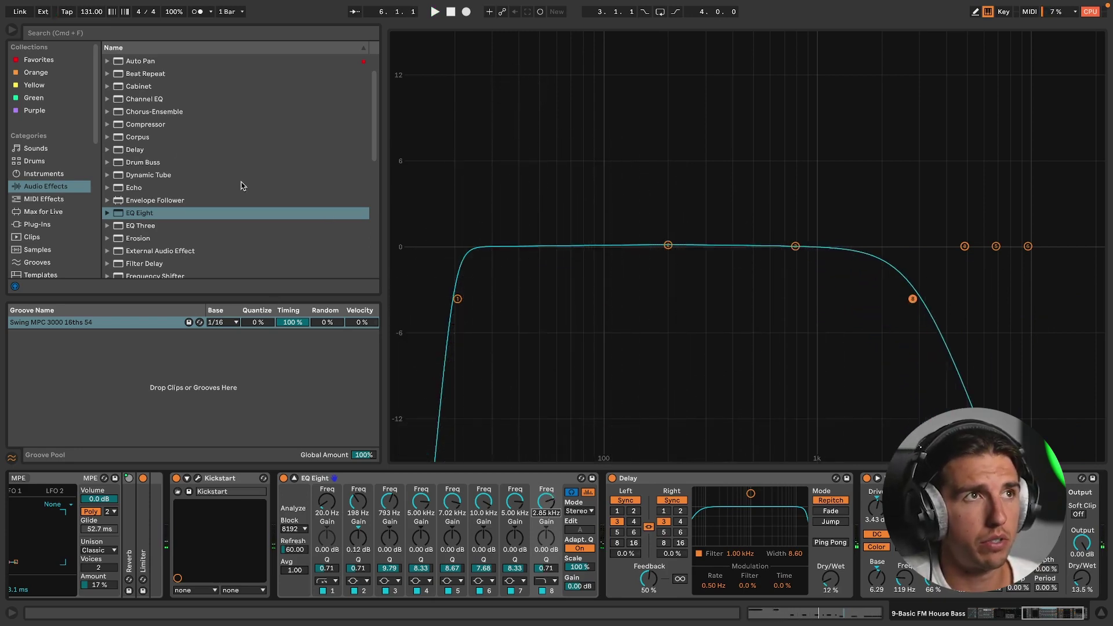
{"action": "left_click", "coordinate": [12, 30]}
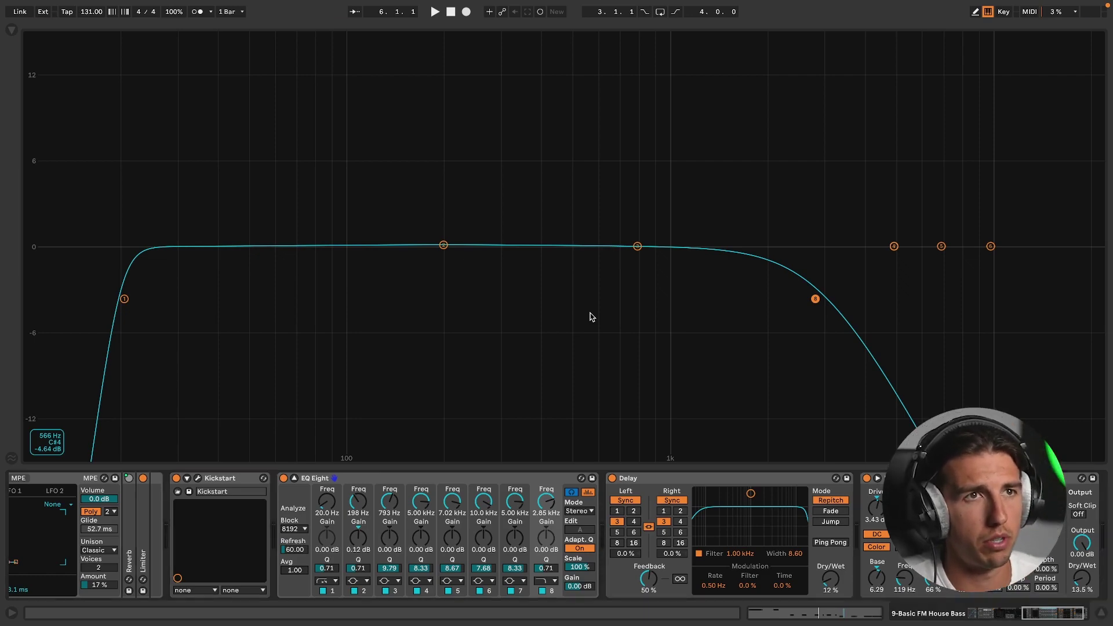
{"action": "key", "text": "Tab"}
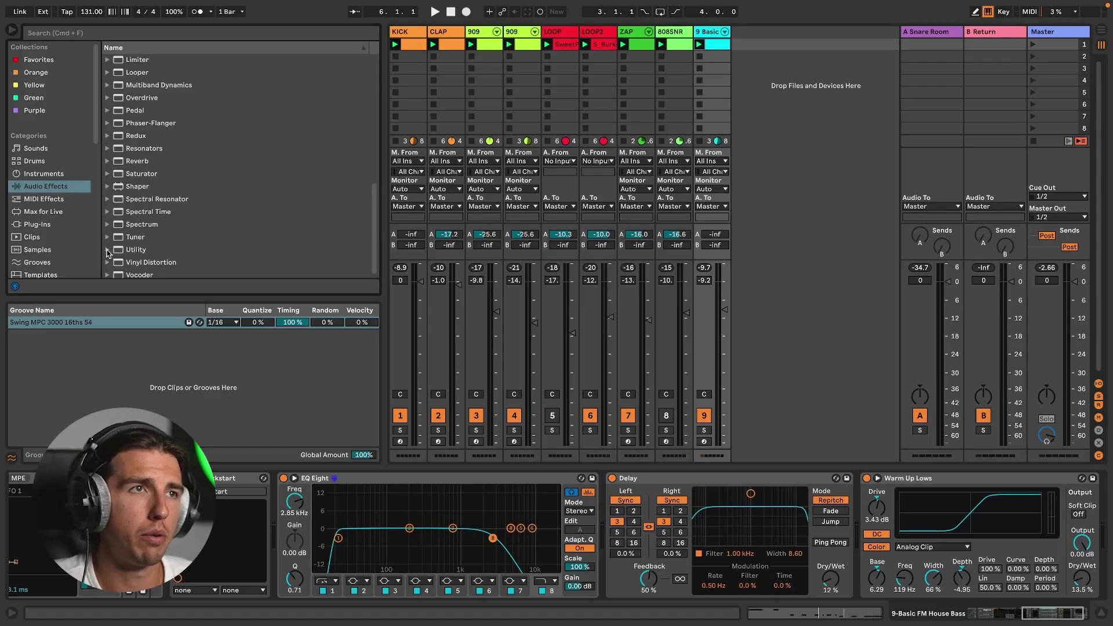
- Add the Utility preset Bass Mono after the Saturator on the bass track and audition the bass soloed
{"action": "left_click", "coordinate": [107, 250]}
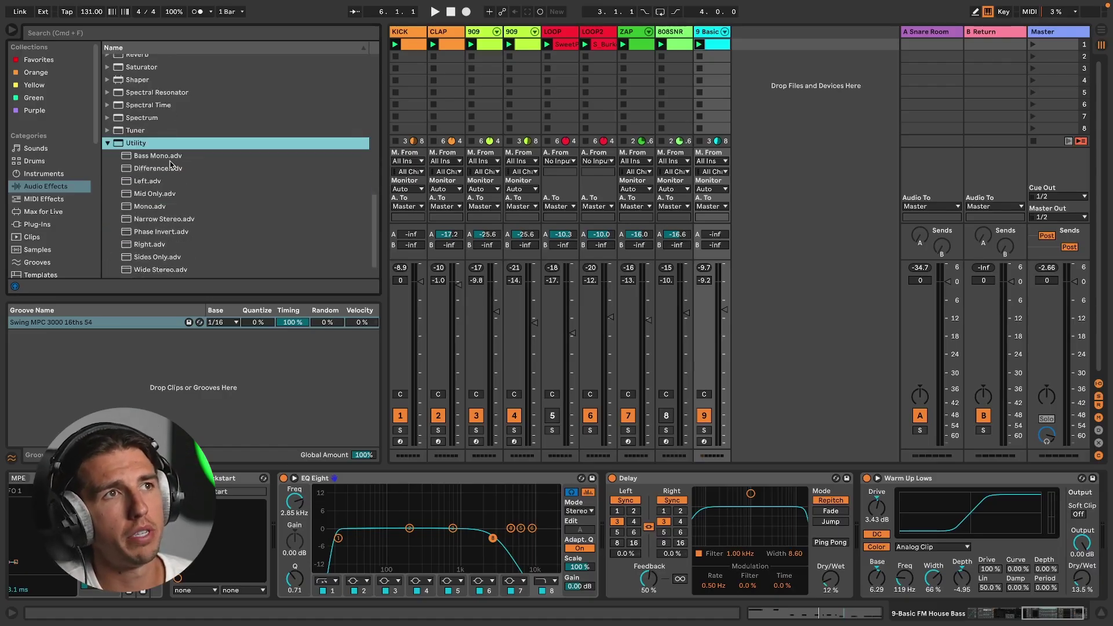
{"action": "double_click", "coordinate": [158, 156]}
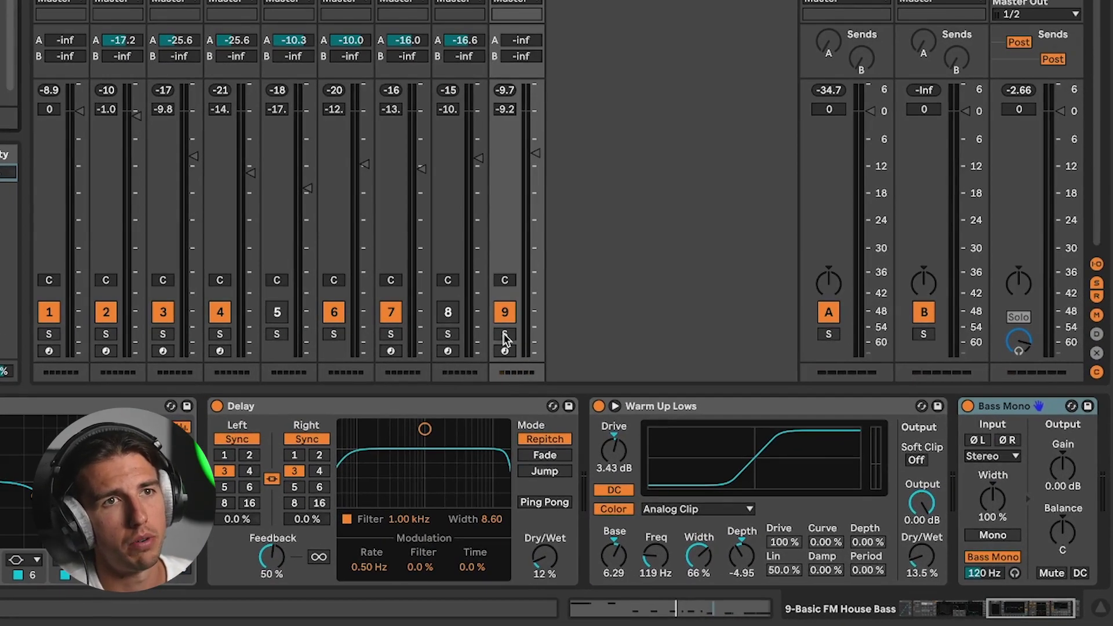
{"action": "left_click", "coordinate": [504, 335]}
{"action": "key", "text": "space"}
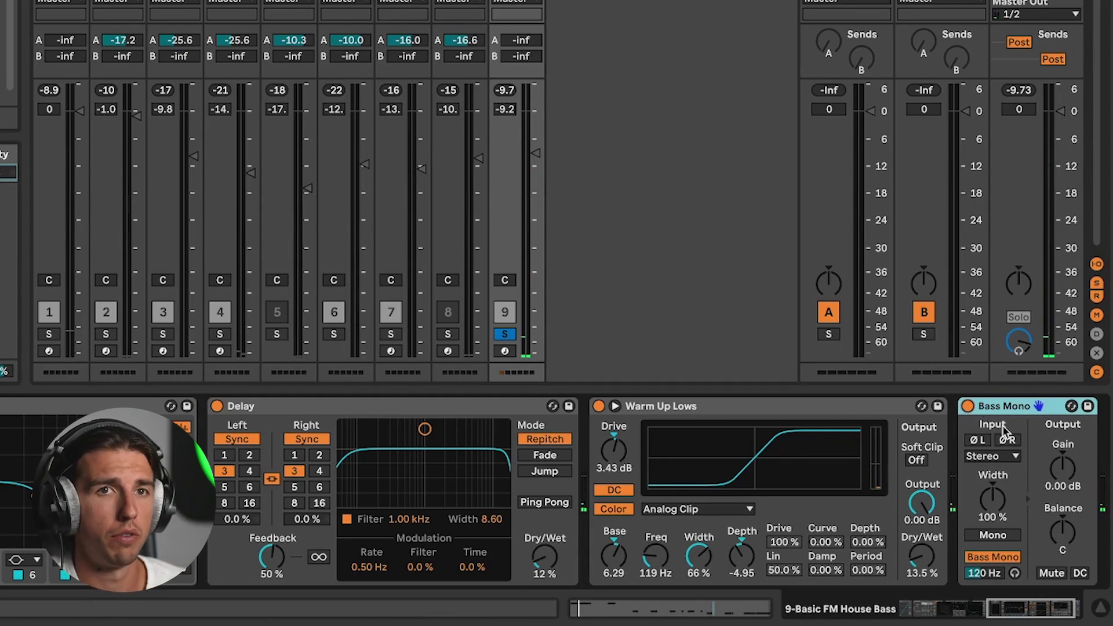
{"action": "key", "text": "space"}
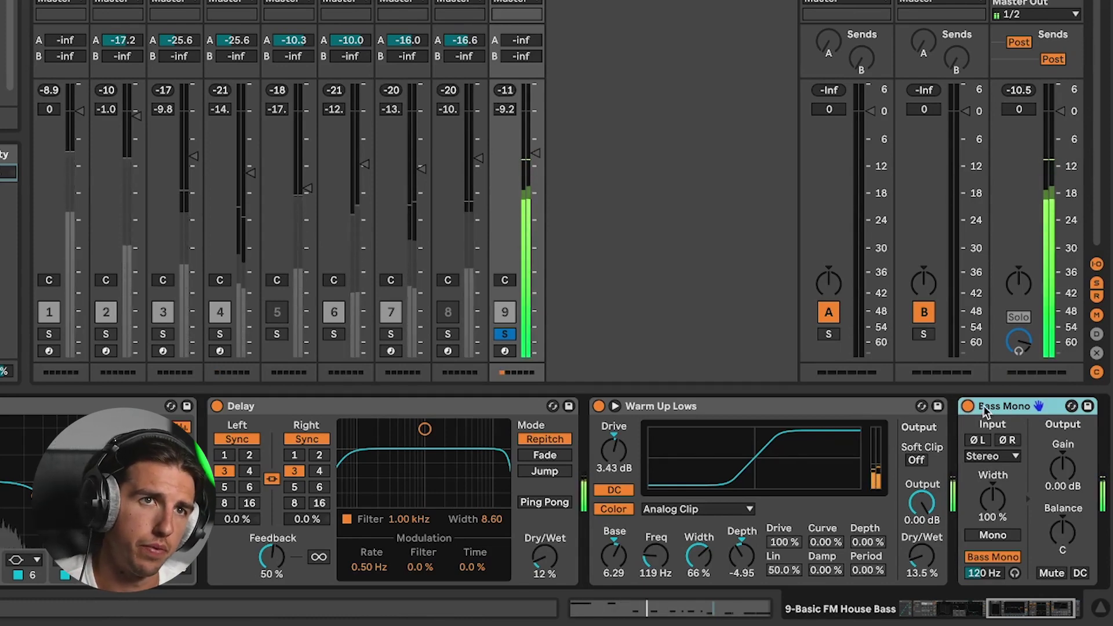
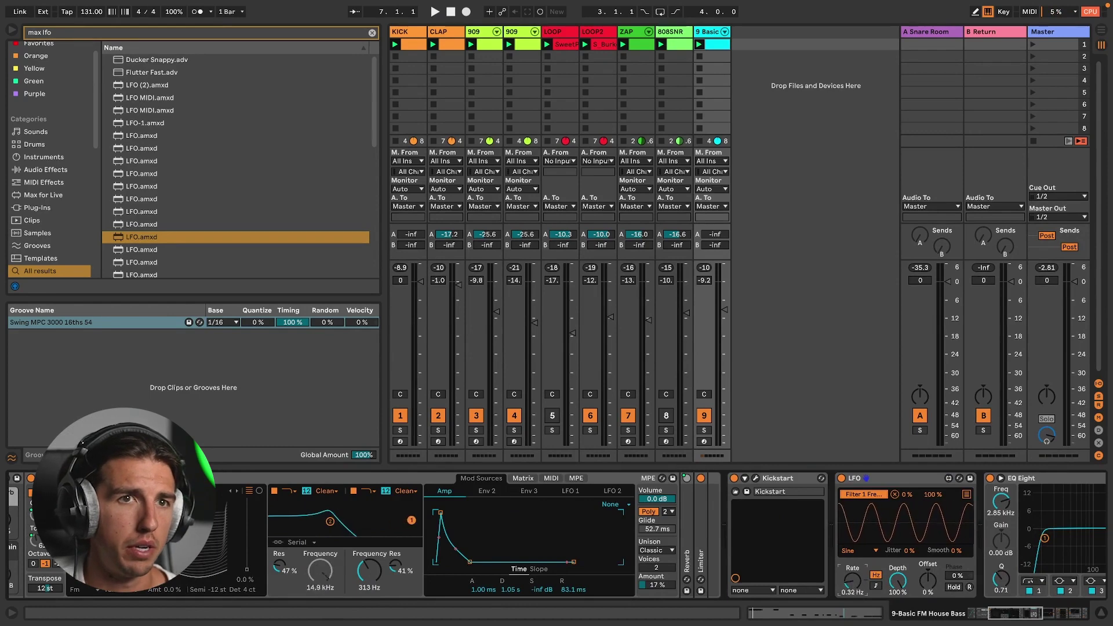
- Set the LFO modulating the bass's Filter 1 frequency to a 0.92 Hz rate, 6.30% depth and -35% offset
{"action": "mouse_move", "coordinate": [852, 587]}
{"action": "left_mouse_down"}
{"action": "mouse_move", "coordinate": [852, 606]}
{"action": "mouse_move", "coordinate": [852, 577]}
{"action": "left_mouse_up"}
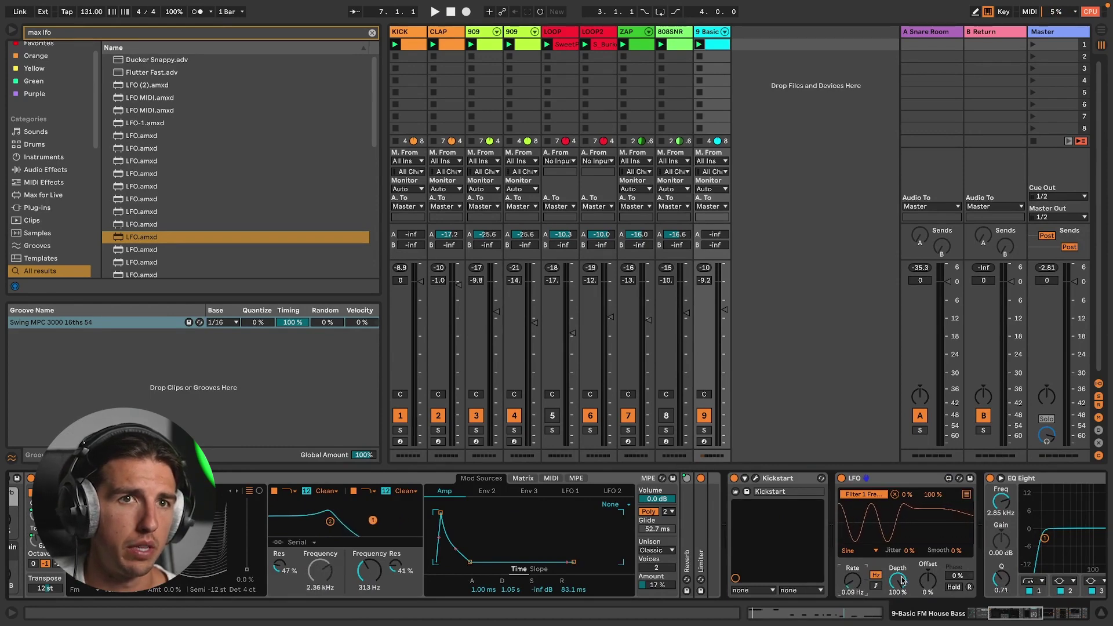
{"action": "left_click_drag", "start_coordinate": [928, 578], "coordinate": [905, 601]}
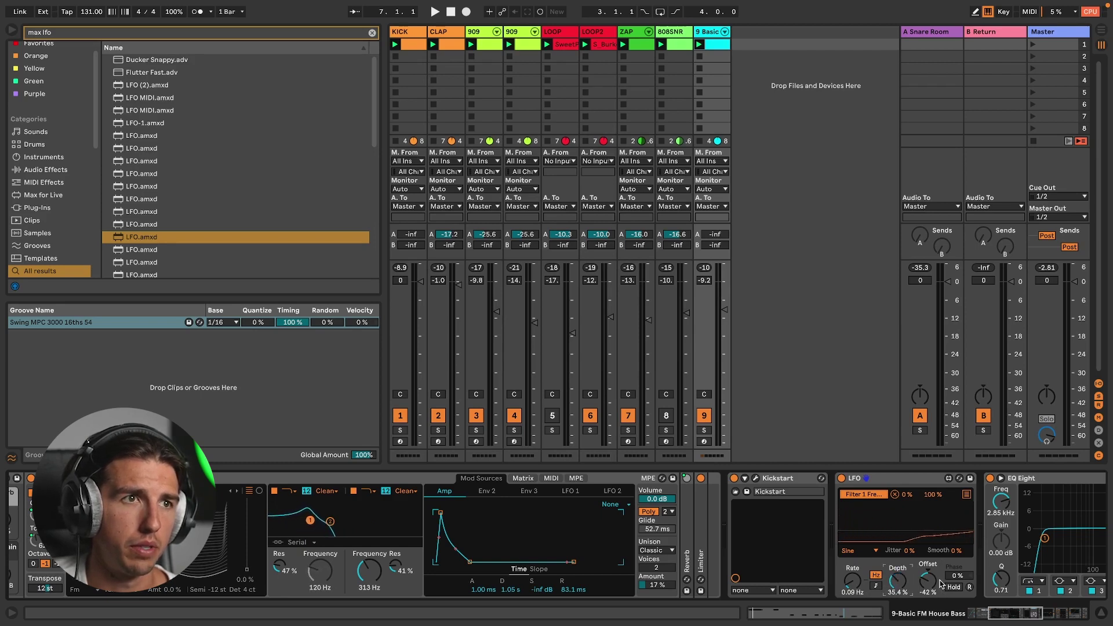
{"action": "left_click_drag", "start_coordinate": [896, 588], "coordinate": [896, 600]}
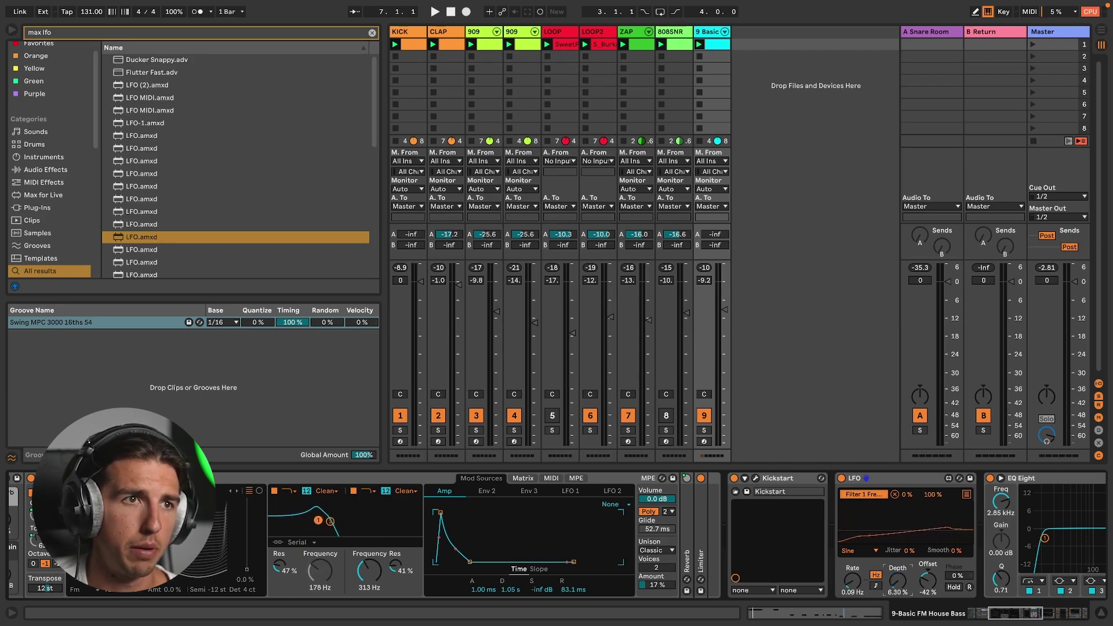
{"action": "left_click_drag", "start_coordinate": [852, 580], "coordinate": [853, 572]}
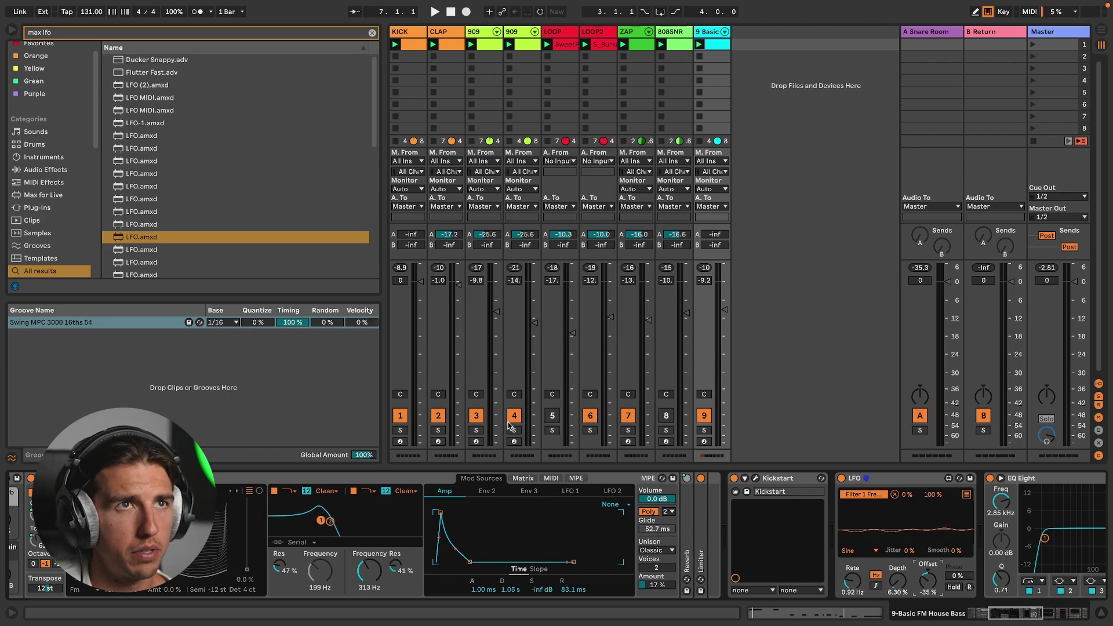
- Play the bass soloed and adjust the filter LFO to a 5.62 Hz rate, 17.3% depth and -51% offset
{"action": "left_click", "coordinate": [704, 430]}
{"action": "key", "text": "space"}
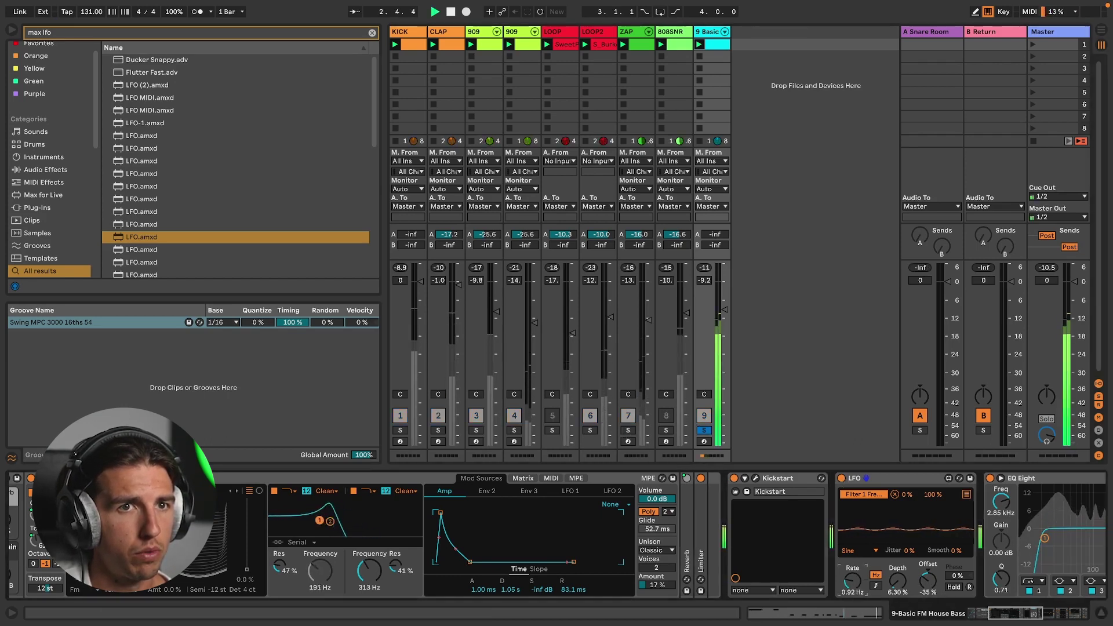
{"action": "left_click_drag", "start_coordinate": [852, 580], "coordinate": [928, 589]}
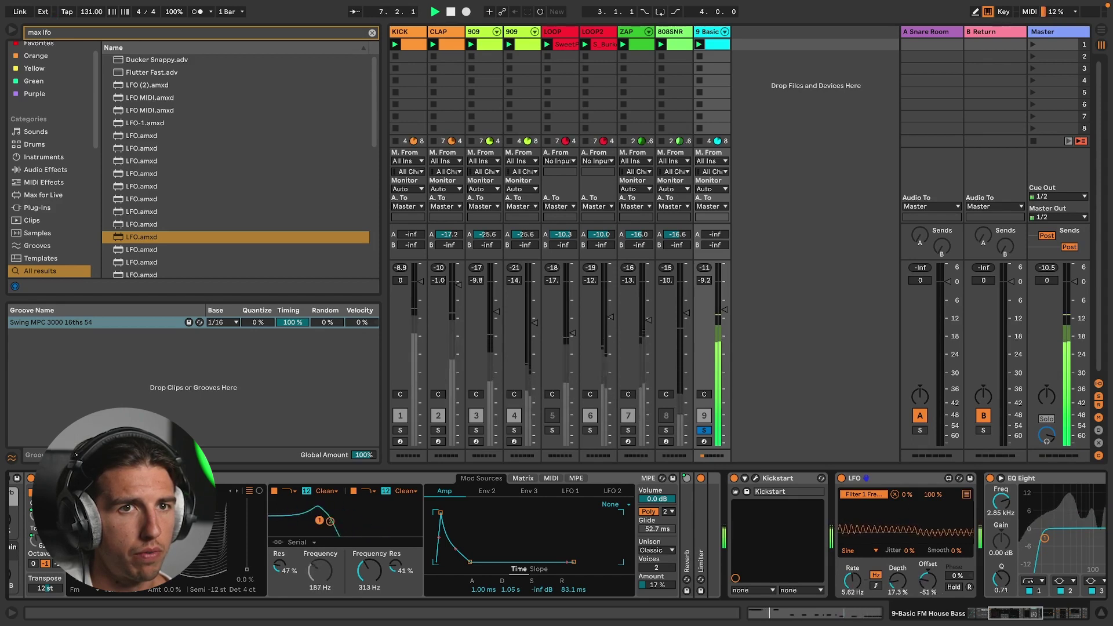
- Solo the kick alongside the bass, set the LFO rate to 1.82 Hz and toggle the LFO's bypass to compare
{"action": "left_click", "coordinate": [400, 430]}
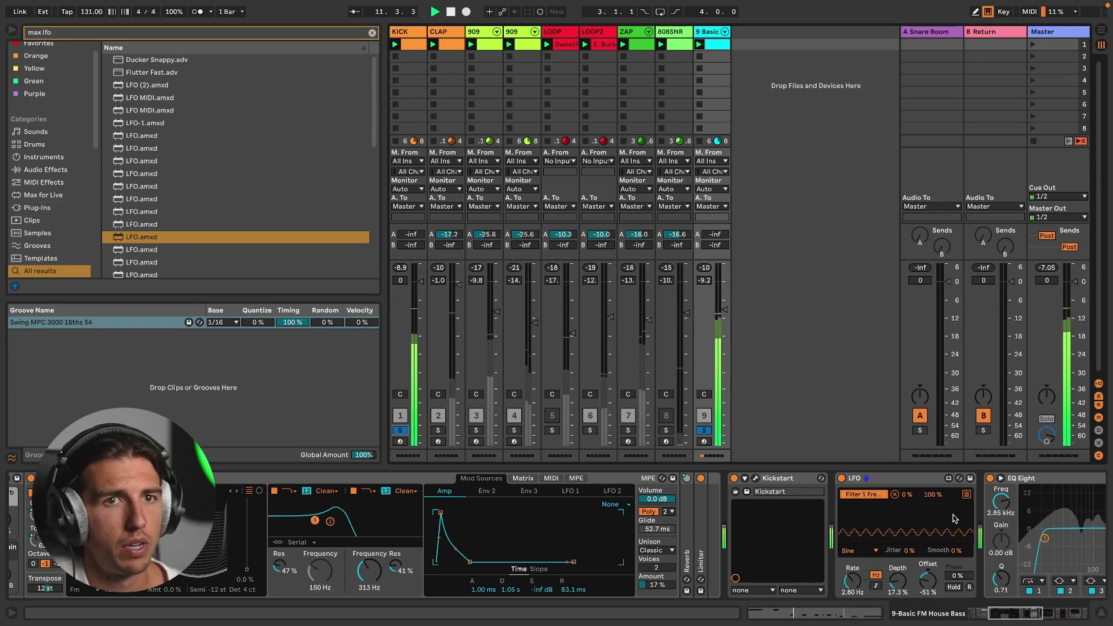
{"action": "left_click", "coordinate": [926, 584]}
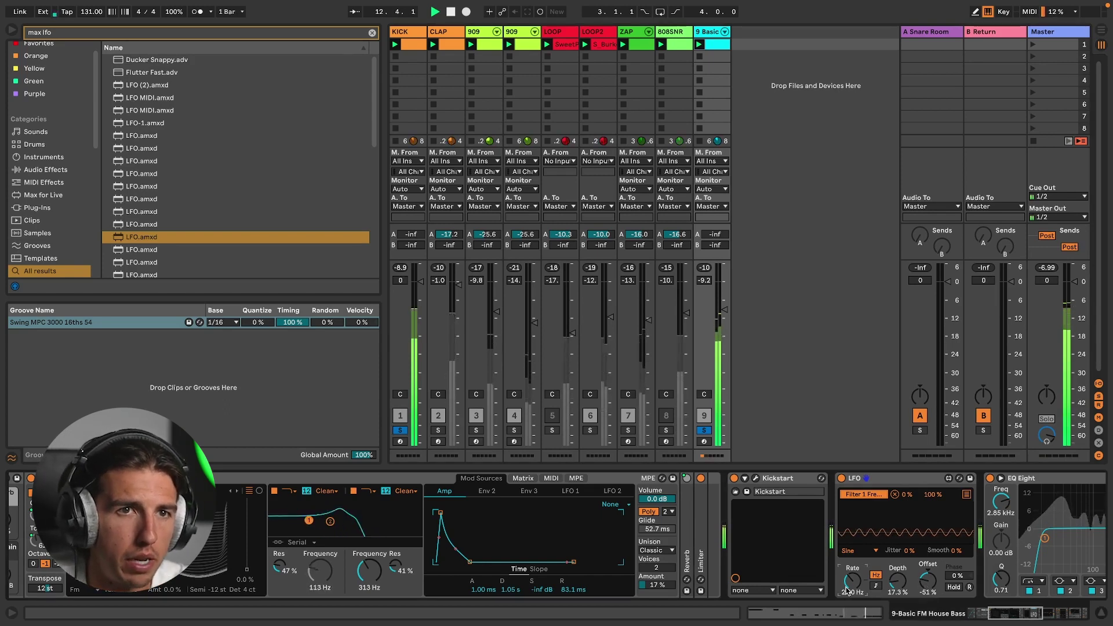
{"action": "left_click_drag", "start_coordinate": [848, 590], "coordinate": [848, 595]}
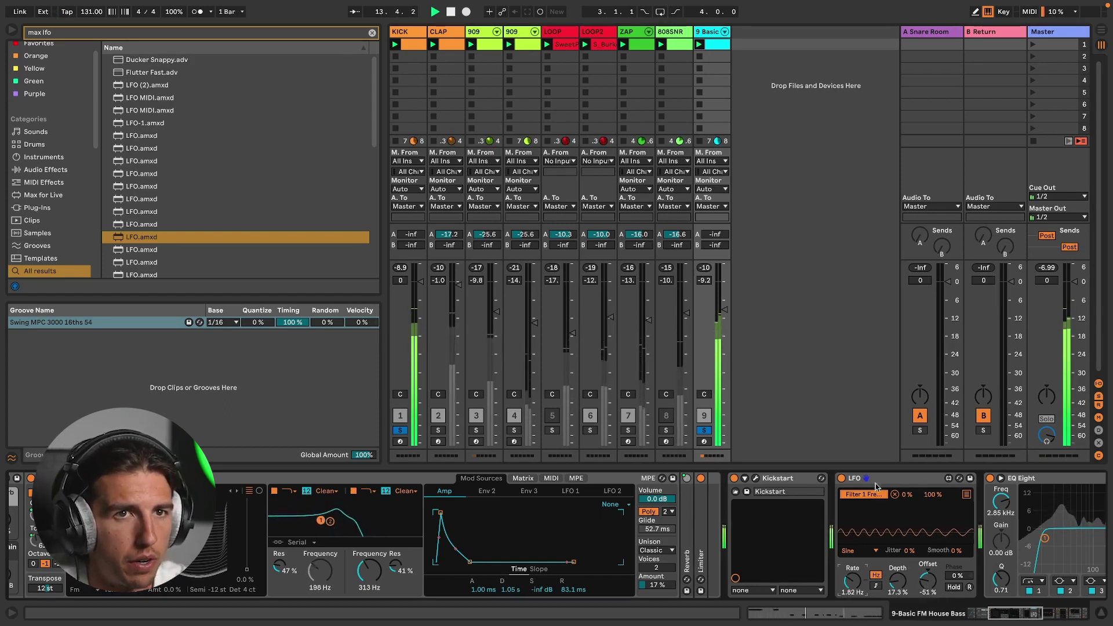
{"action": "left_click", "coordinate": [841, 479]}
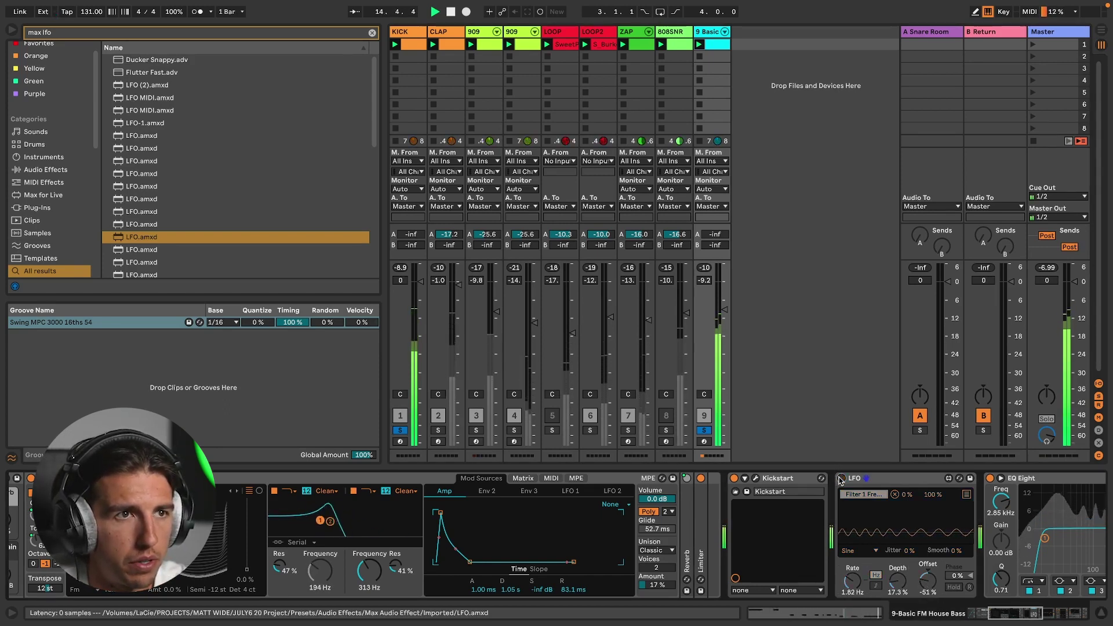
{"action": "left_click", "coordinate": [842, 479]}
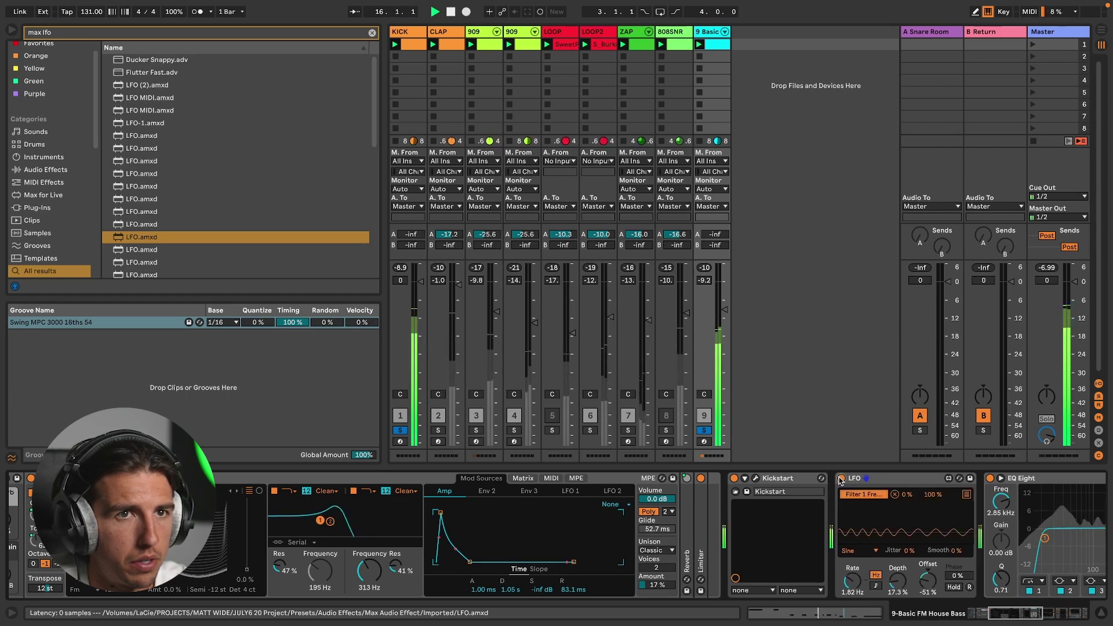